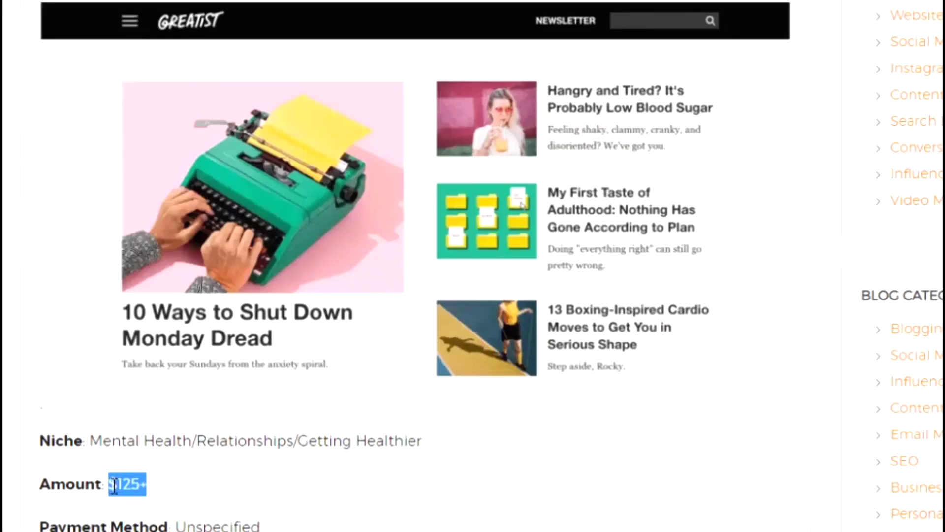
pyautogui.scroll(-5, 277, 499)
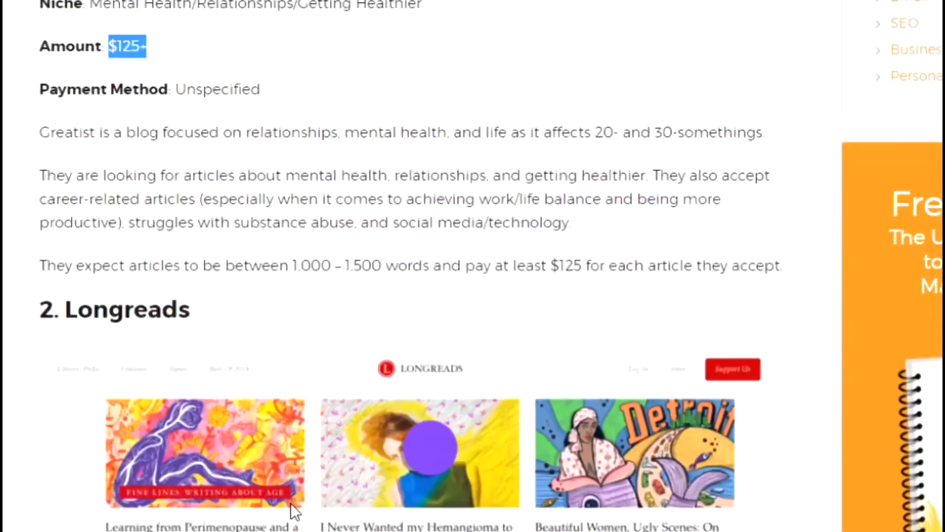
pyautogui.scroll(-5, 291, 502)
pyautogui.moveTo(211, 472); pyautogui.dragTo(108, 475)
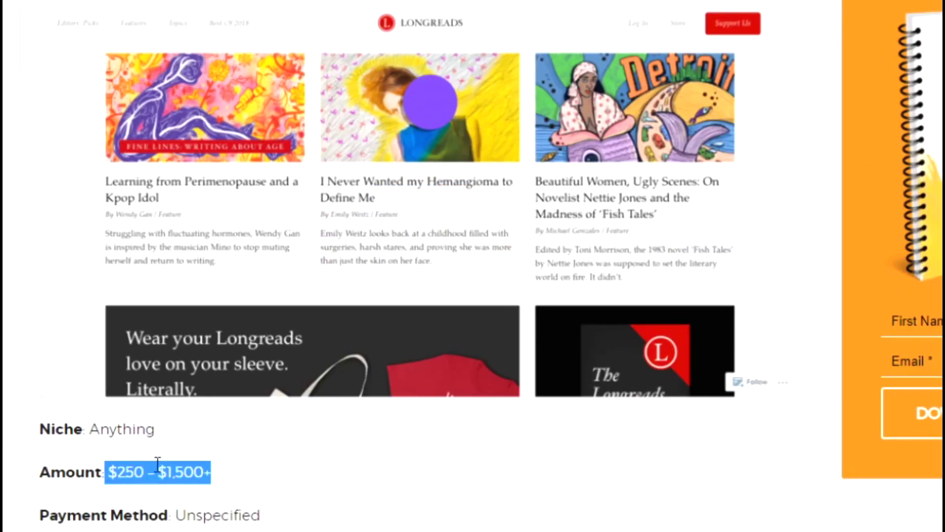
pyautogui.scroll(-5, 185, 463)
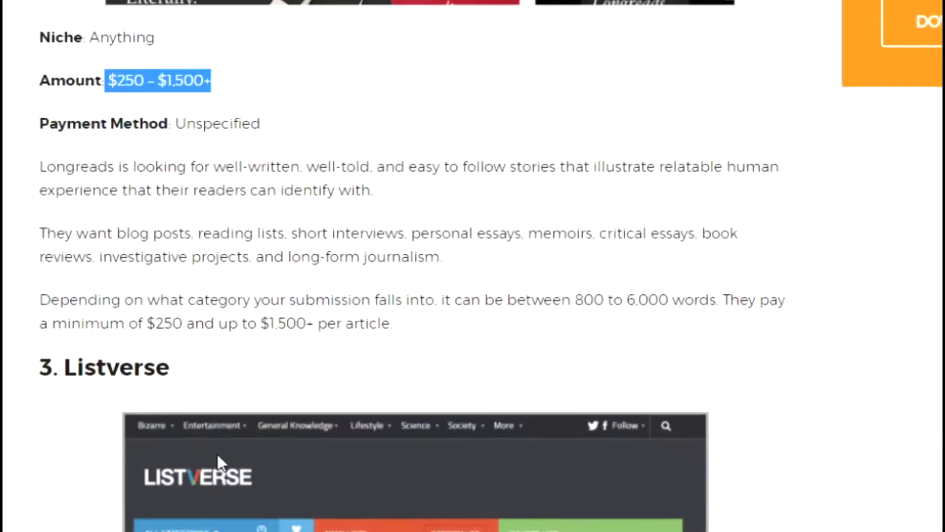
pyautogui.scroll(-6, 251, 473)
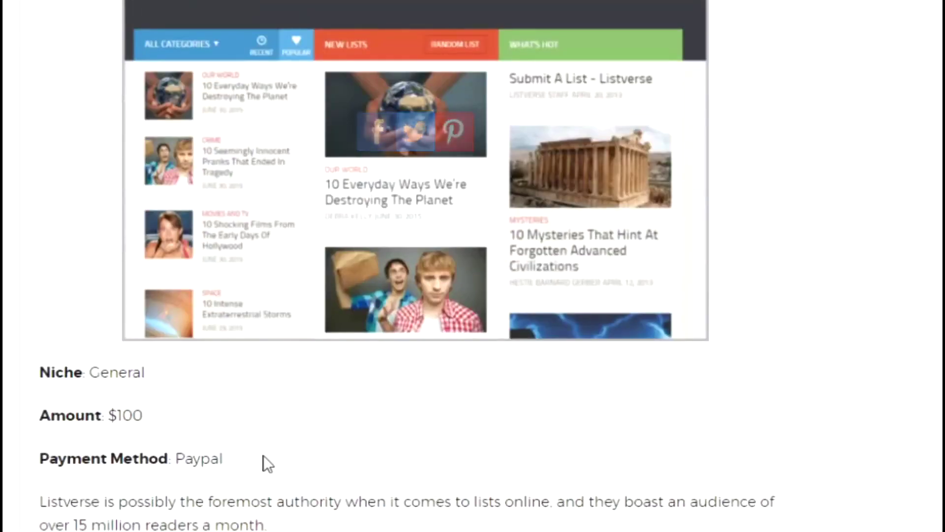
pyautogui.scroll(1, 264, 455)
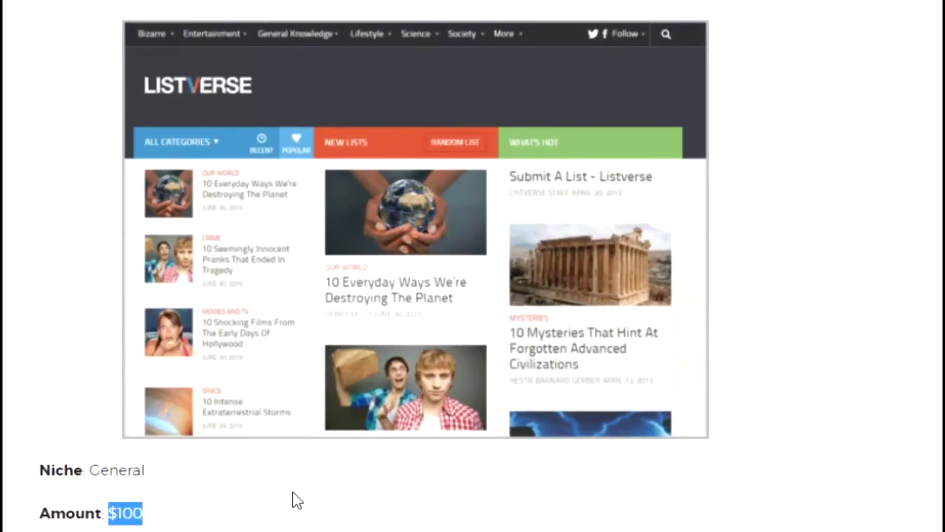
pyautogui.scroll(-7, 300, 494)
pyautogui.scroll(-1, 312, 488)
# Step: Highlight the Copyhackers $325 and Photoshop Tutorials $25 – $300 pay amounts
pyautogui.moveTo(142, 522); pyautogui.dragTo(119, 521)
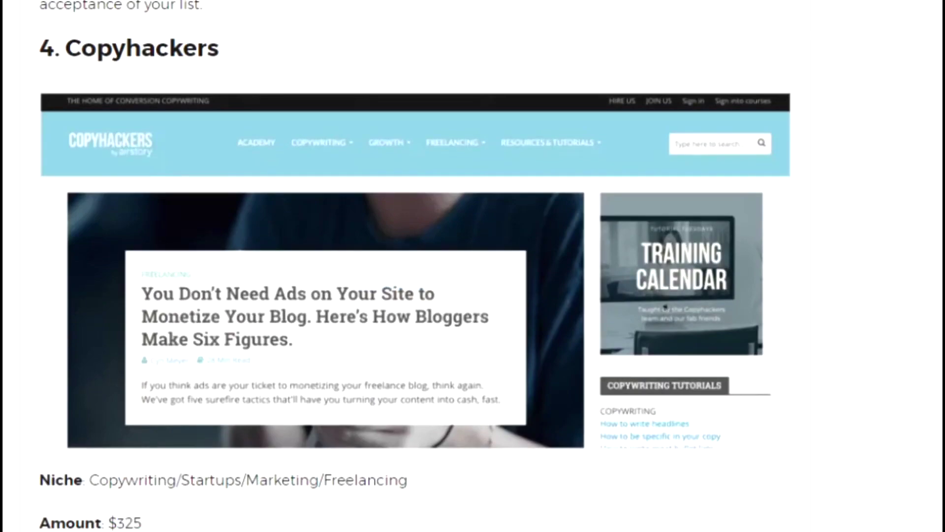
pyautogui.scroll(-7, 330, 484)
pyautogui.scroll(-4, 303, 480)
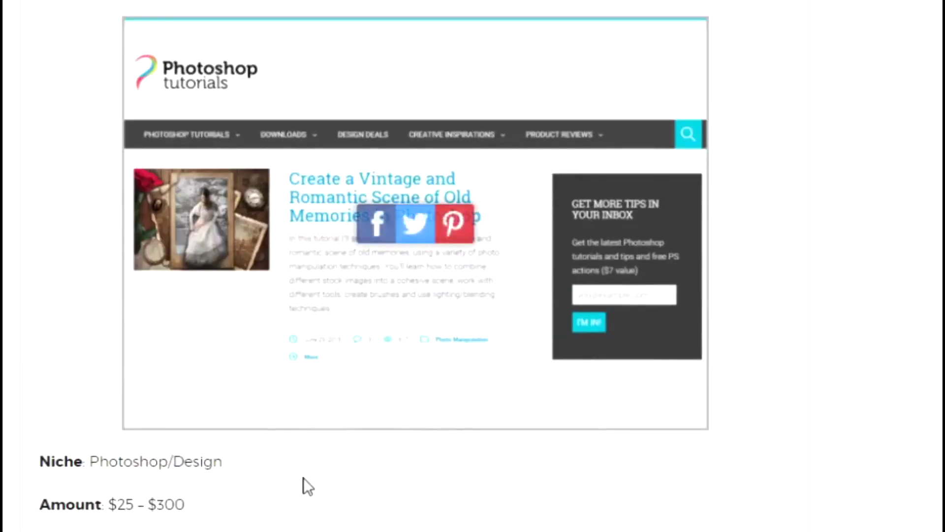
pyautogui.moveTo(185, 505); pyautogui.dragTo(108, 504)
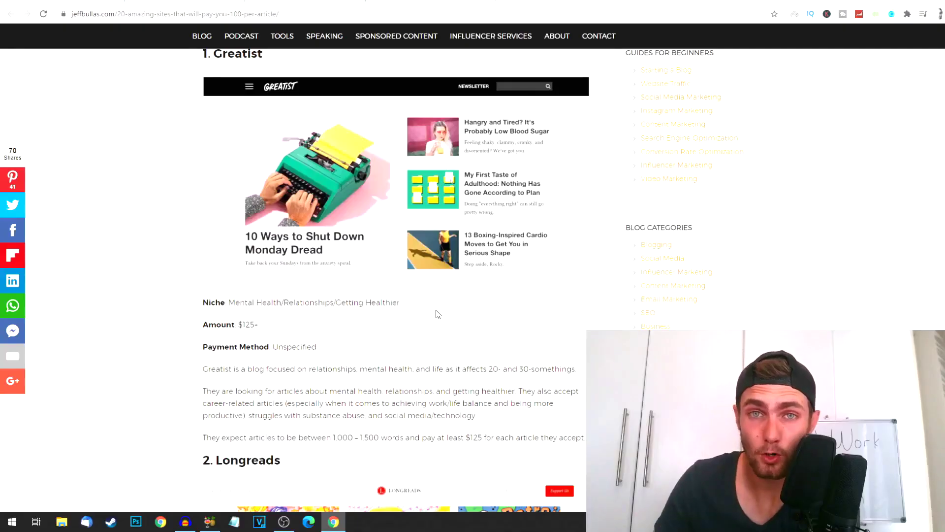
# Step: Highlight Greatist's $125+ amount, extending the selection to include the dollar sign
pyautogui.moveTo(269, 327); pyautogui.dragTo(240, 325)
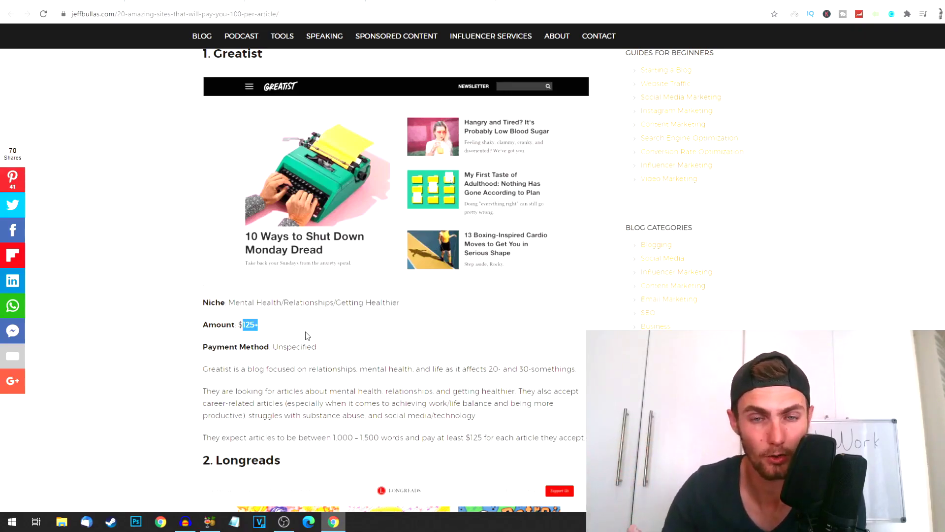
pyautogui.moveTo(238, 324); pyautogui.dragTo(363, 321)
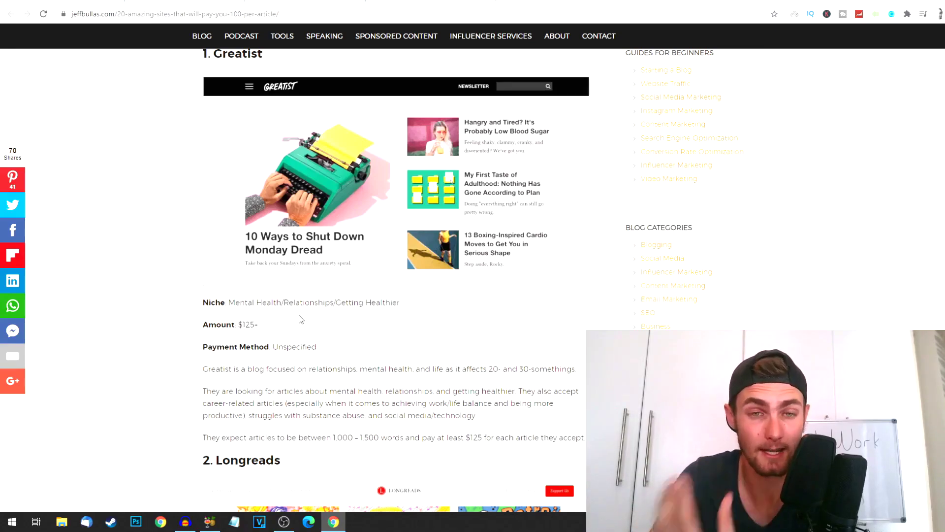
pyautogui.scroll(-2, 301, 319)
pyautogui.scroll(3, 323, 323)
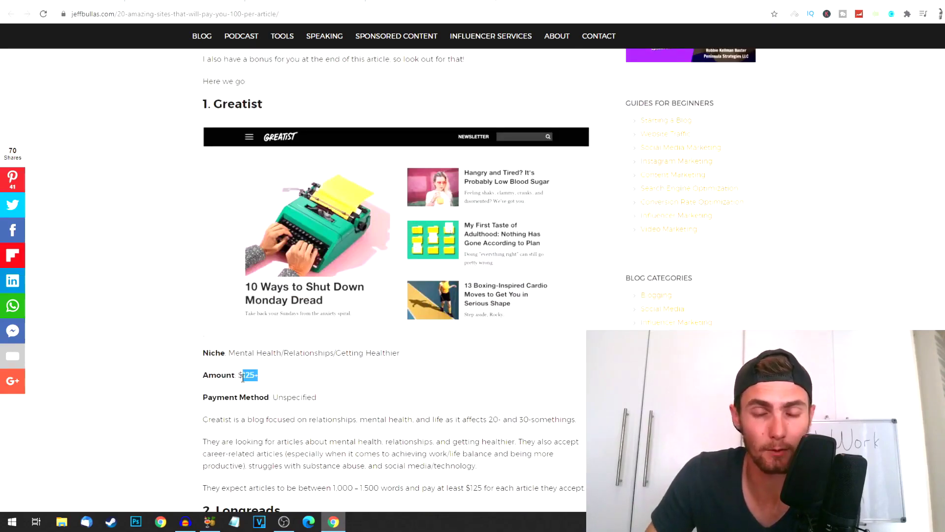
# Step: Clear the $125+ highlight and scroll through the Longreads, Listverse and Copyhackers entries
pyautogui.click(279, 378)
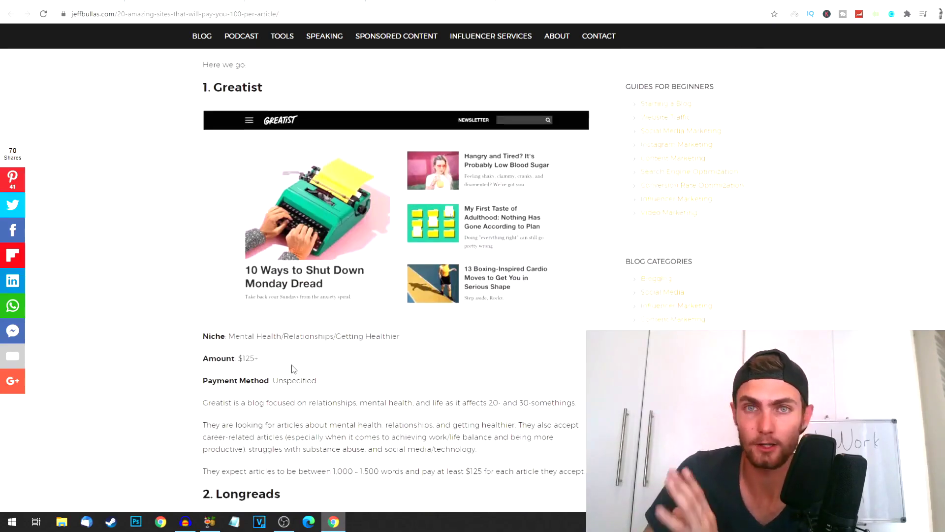
pyautogui.scroll(-3, 278, 370)
pyautogui.scroll(1, 272, 256)
pyautogui.scroll(-2, 274, 256)
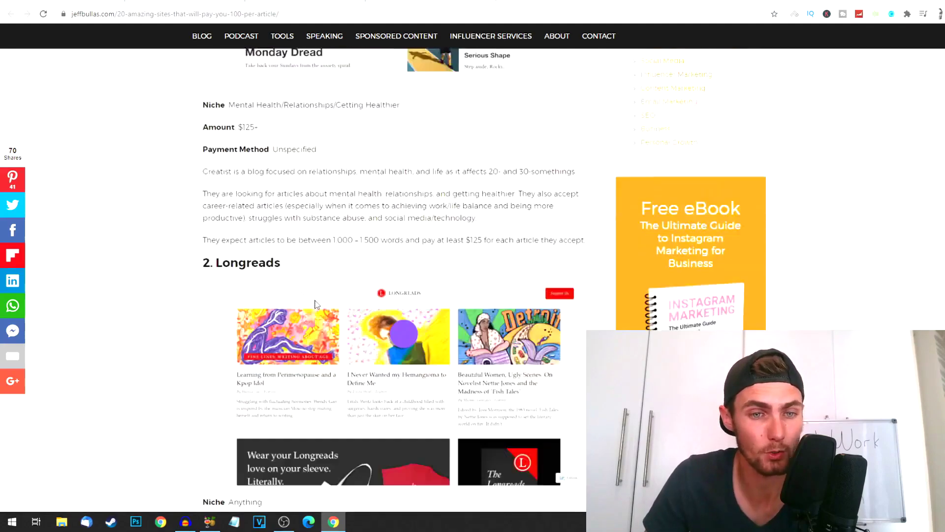
pyautogui.scroll(-1, 274, 256)
pyautogui.scroll(-2, 273, 256)
pyautogui.moveTo(246, 268); pyautogui.dragTo(295, 272)
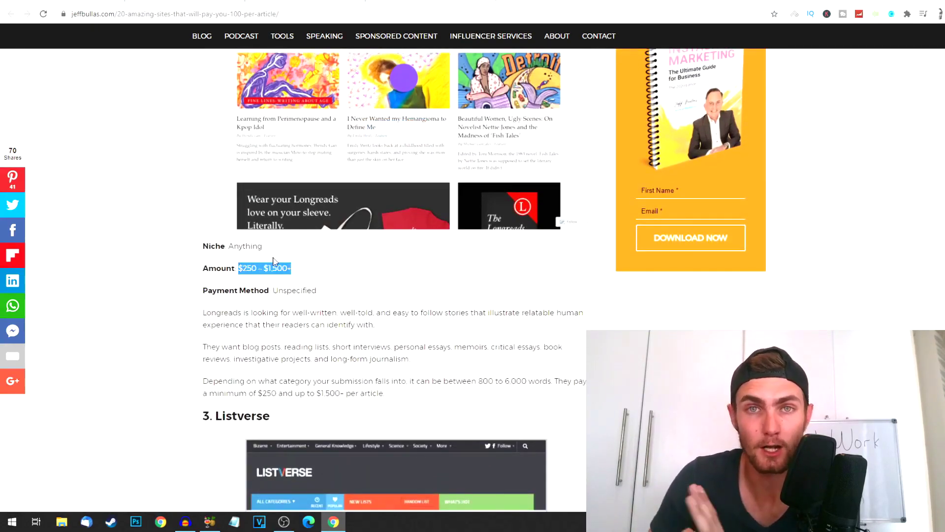
pyautogui.scroll(2, 378, 277)
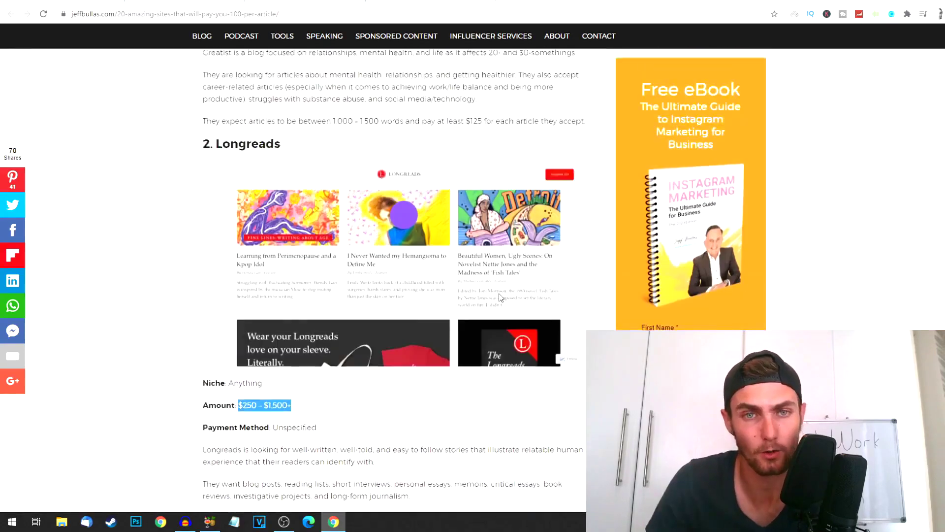
pyautogui.scroll(-3, 384, 279)
pyautogui.scroll(-3, 395, 283)
pyautogui.scroll(-4, 410, 287)
pyautogui.scroll(-1, 411, 288)
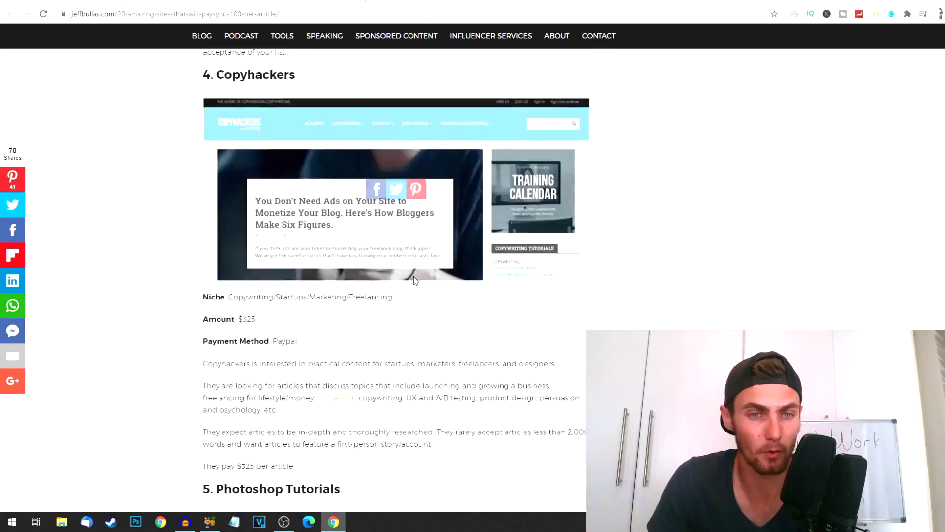
pyautogui.scroll(-4, 410, 285)
pyautogui.scroll(6, 410, 281)
pyautogui.scroll(2, 406, 284)
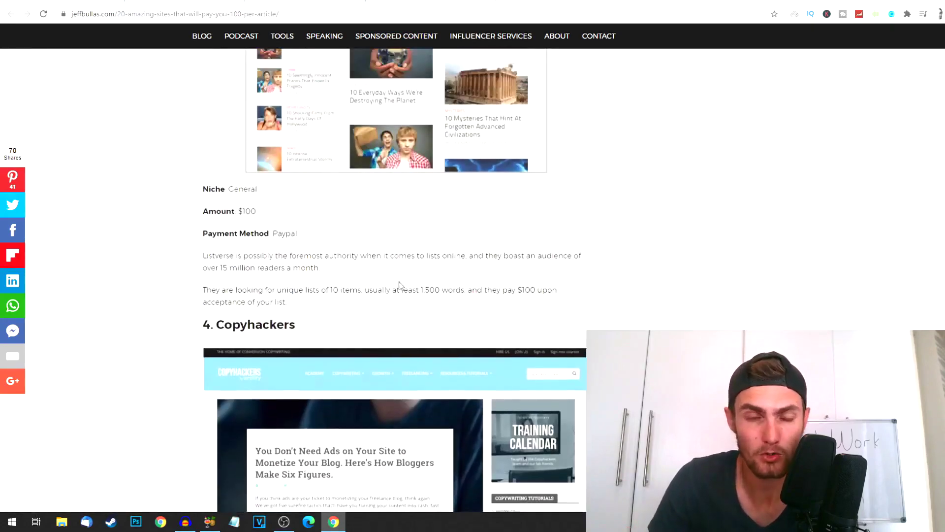
pyautogui.scroll(5, 400, 283)
pyautogui.scroll(4, 385, 296)
pyautogui.scroll(2, 370, 306)
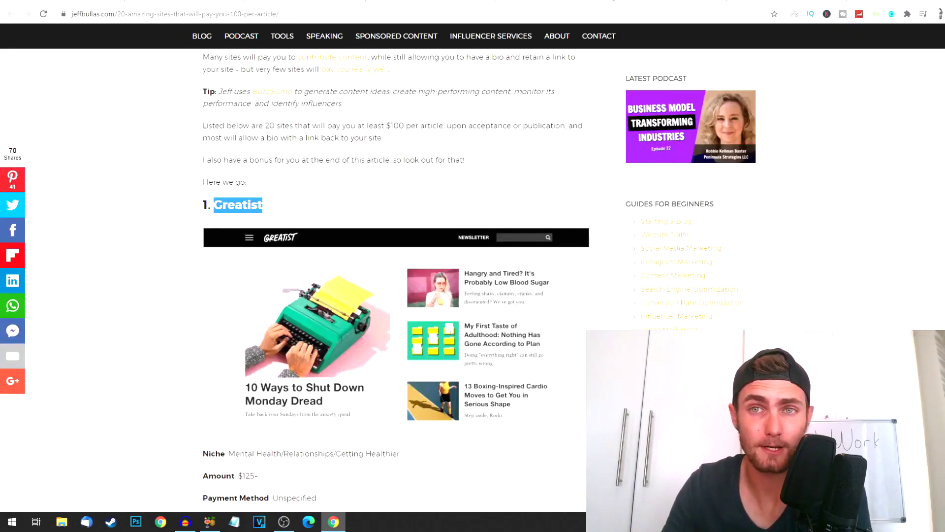
pyautogui.scroll(-3, 665, 131)
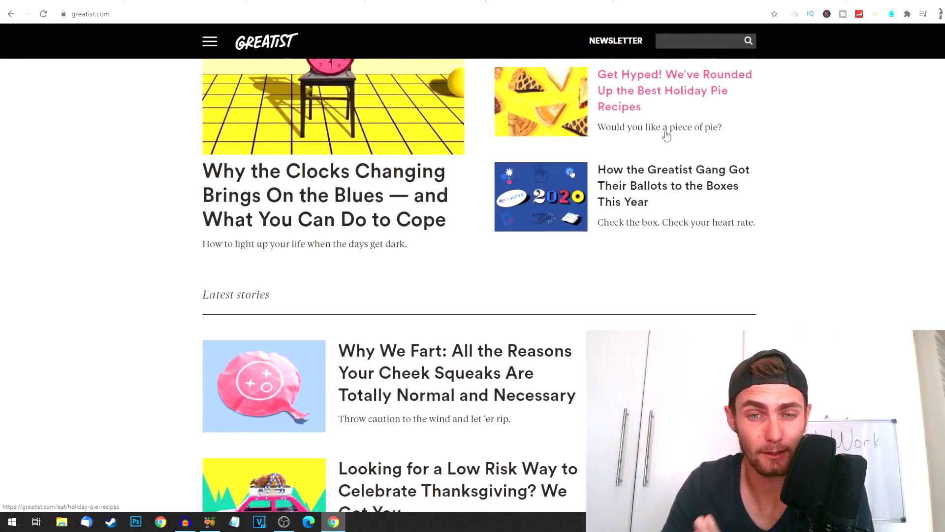
pyautogui.scroll(-1, 652, 154)
pyautogui.scroll(-1, 646, 156)
pyautogui.scroll(4, 661, 161)
pyautogui.scroll(1, 661, 161)
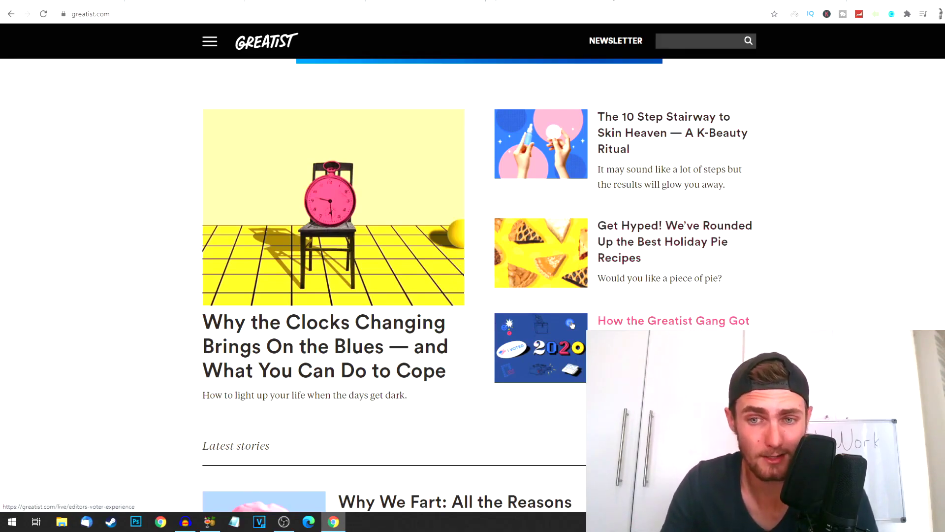
pyautogui.scroll(-4, 572, 326)
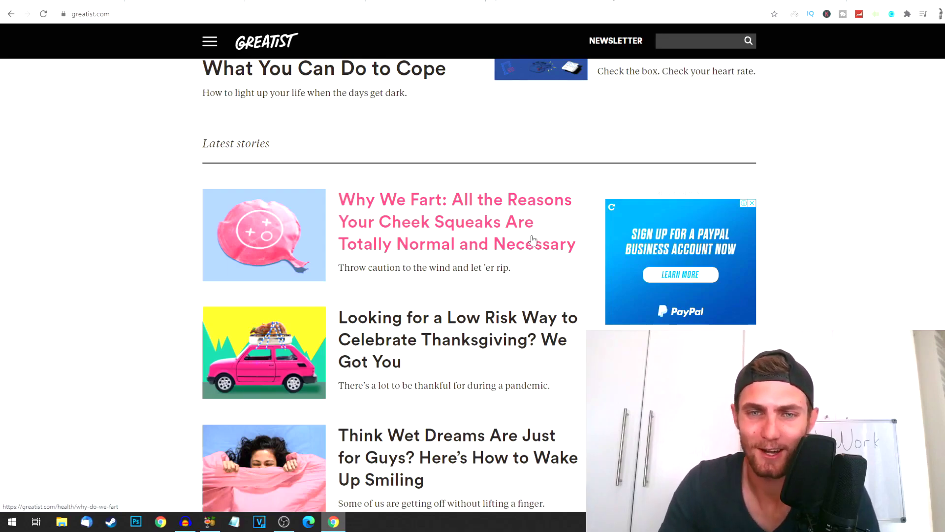
pyautogui.scroll(-2, 520, 244)
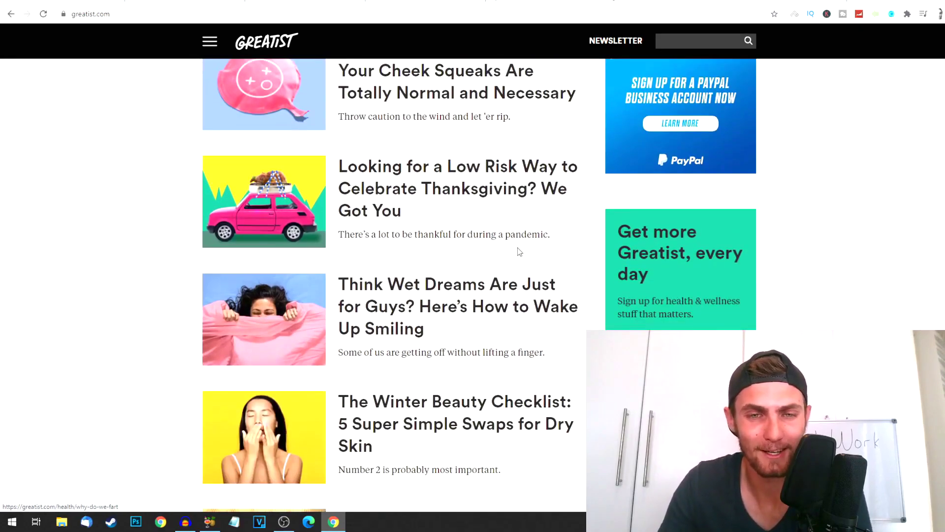
pyautogui.scroll(-2, 456, 193)
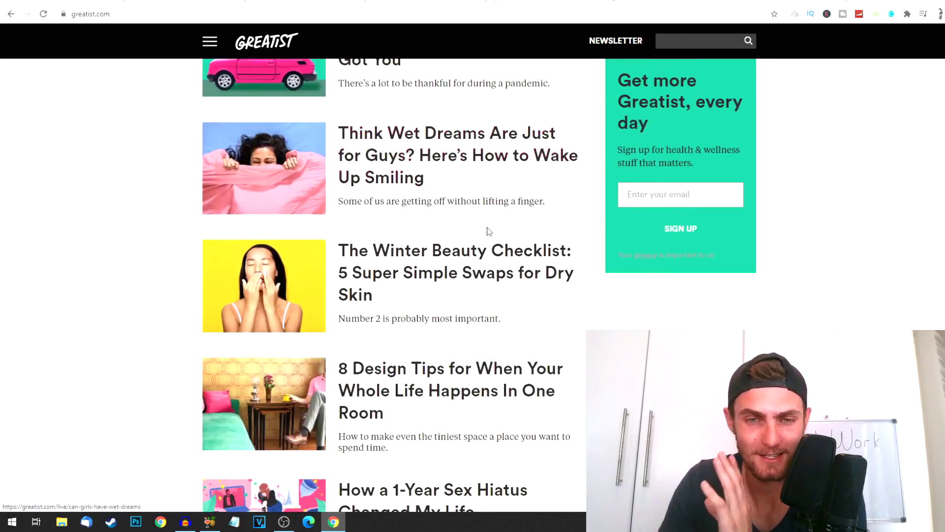
pyautogui.scroll(4, 487, 230)
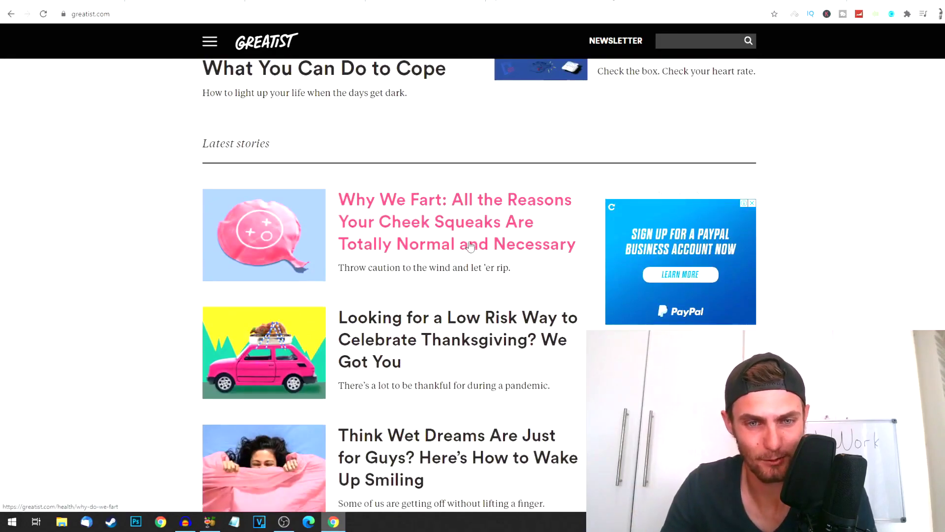
pyautogui.scroll(-2, 444, 252)
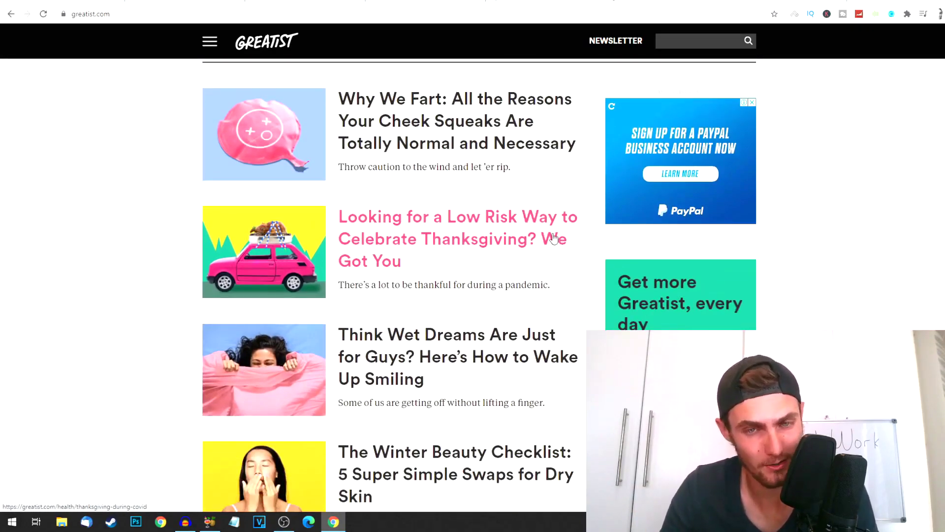
pyautogui.scroll(2, 440, 215)
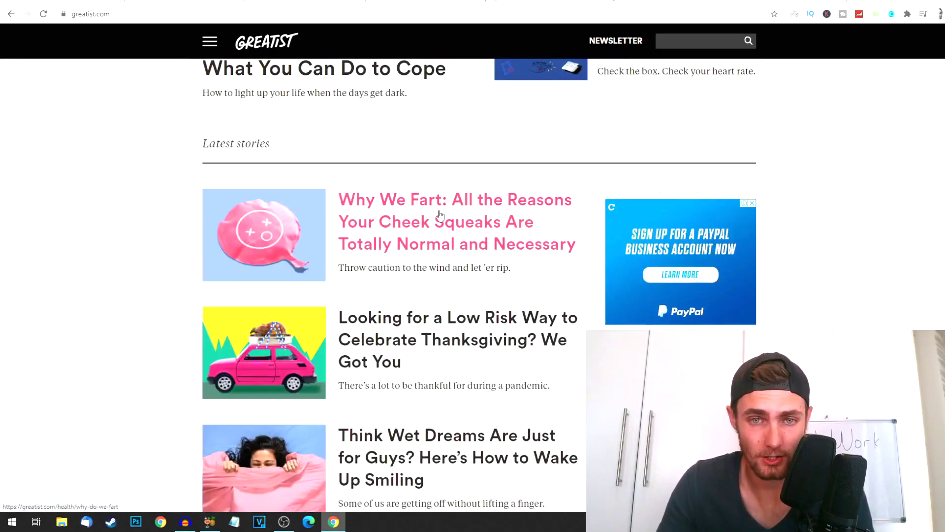
# Step: Open Greatist's 'Why We Fart' article, dismiss its newsletter popup, then close the tab
pyautogui.click(440, 214)
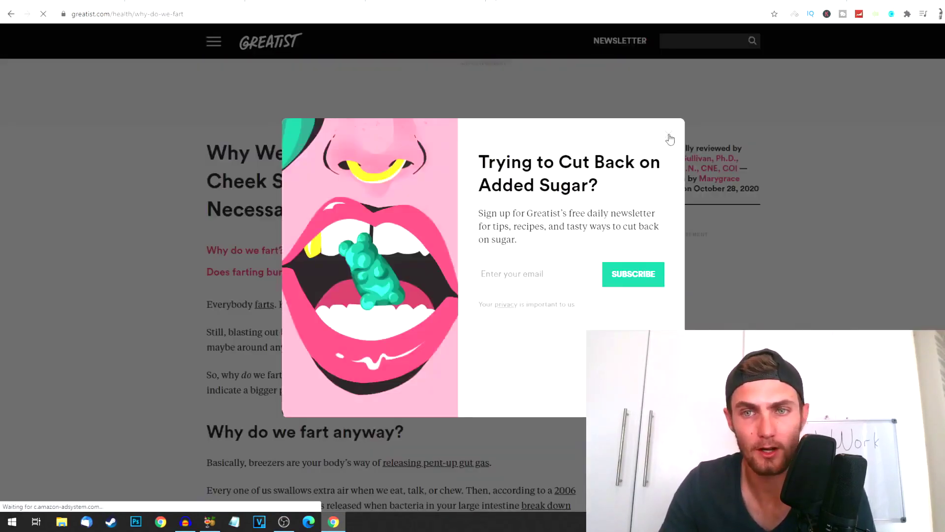
pyautogui.click(669, 135)
pyautogui.scroll(-1, 369, 205)
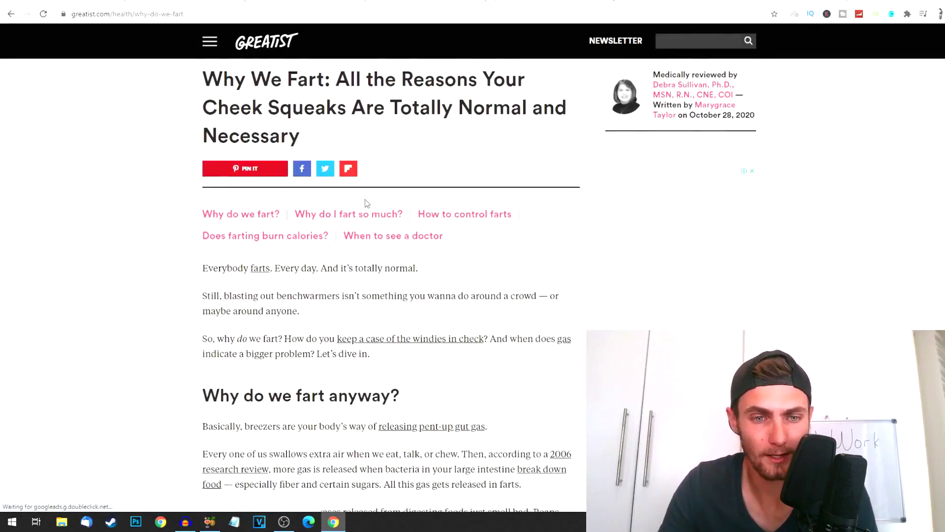
pyautogui.scroll(-4, 366, 204)
pyautogui.scroll(-4, 365, 204)
pyautogui.scroll(3, 415, 182)
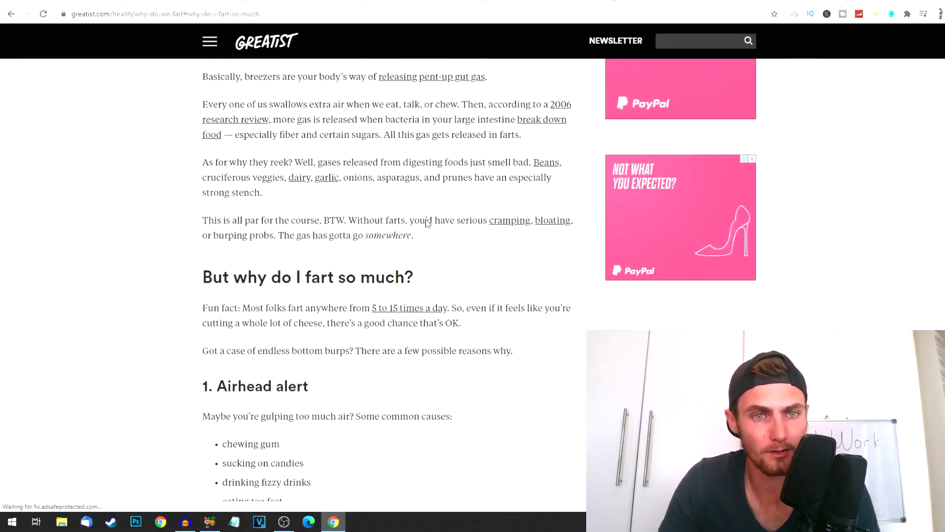
pyautogui.scroll(-2, 447, 273)
pyautogui.scroll(-3, 455, 268)
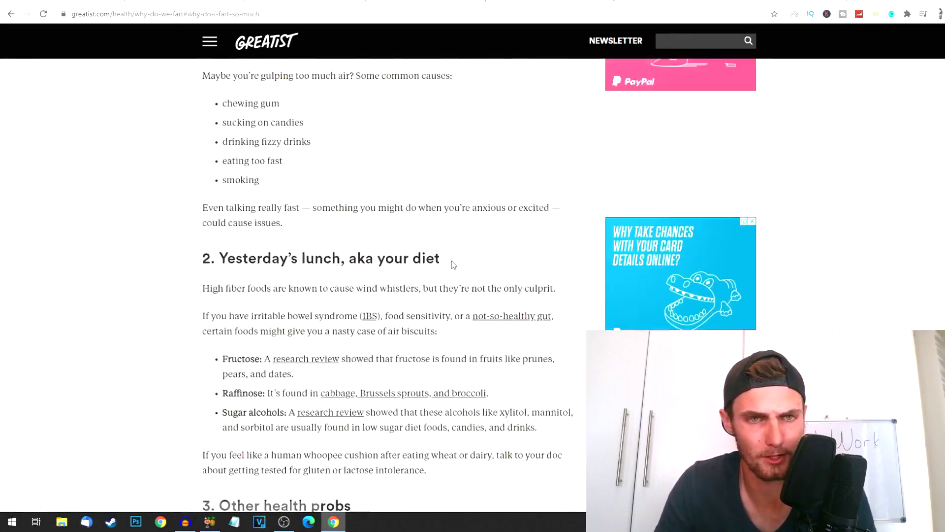
pyautogui.scroll(7, 451, 260)
pyautogui.scroll(-5, 415, 218)
pyautogui.scroll(-5, 428, 225)
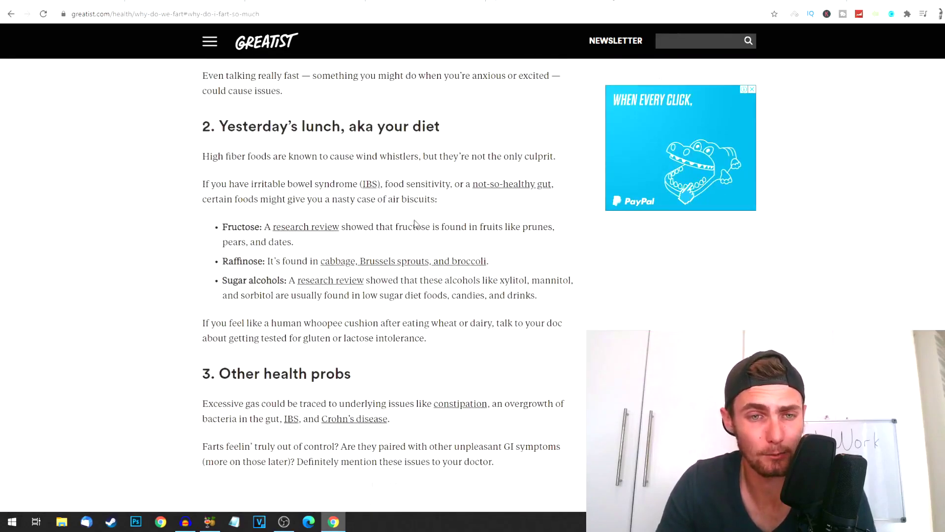
pyautogui.scroll(-5, 444, 237)
pyautogui.scroll(4, 467, 247)
pyautogui.scroll(2, 467, 247)
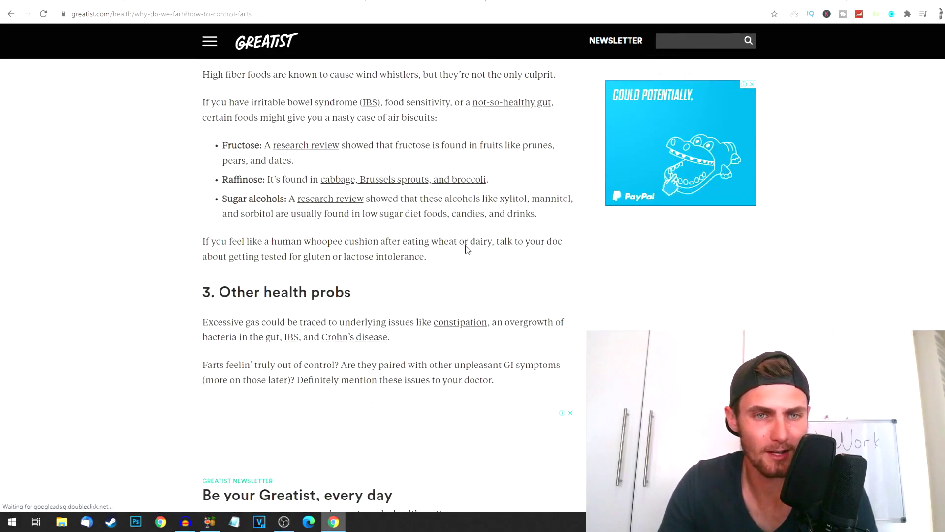
pyautogui.scroll(3, 458, 259)
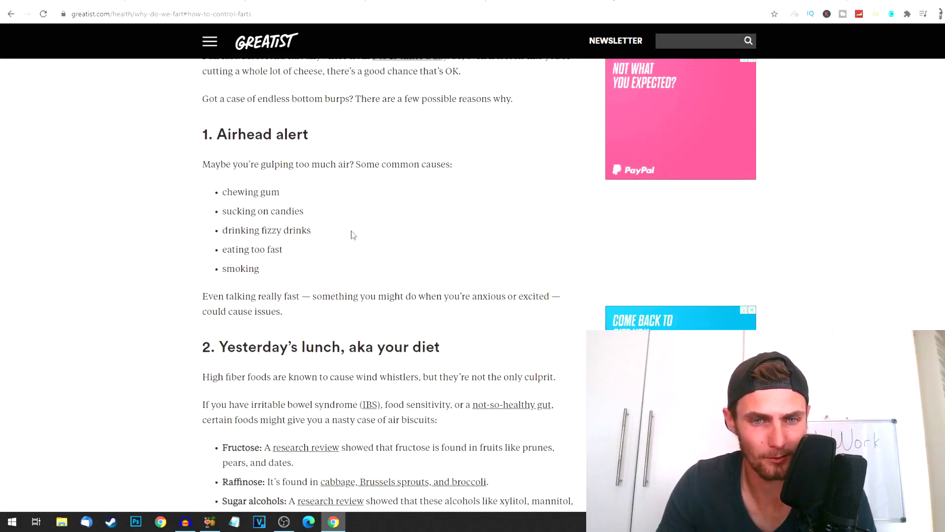
pyautogui.scroll(3, 353, 235)
pyautogui.scroll(-7, 414, 229)
pyautogui.scroll(-4, 443, 229)
pyautogui.scroll(-3, 450, 230)
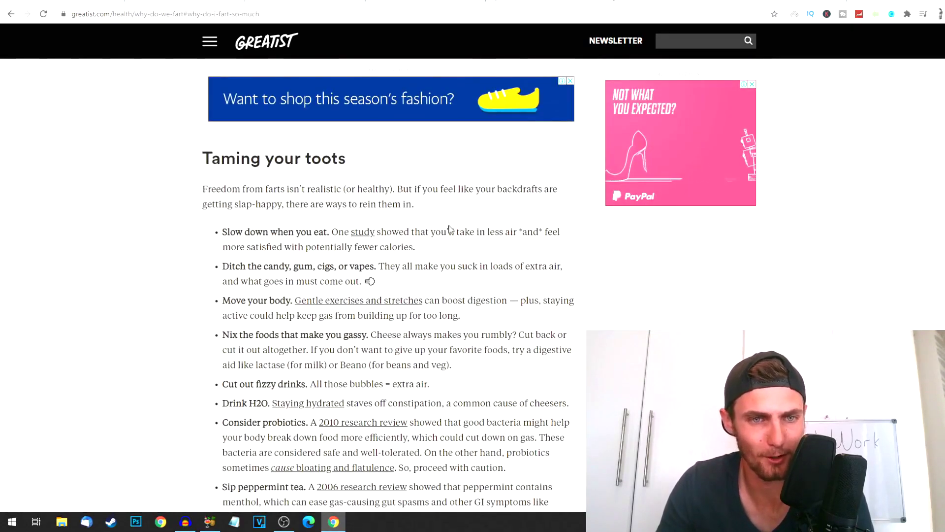
pyautogui.scroll(-10, 460, 226)
pyautogui.scroll(-5, 519, 233)
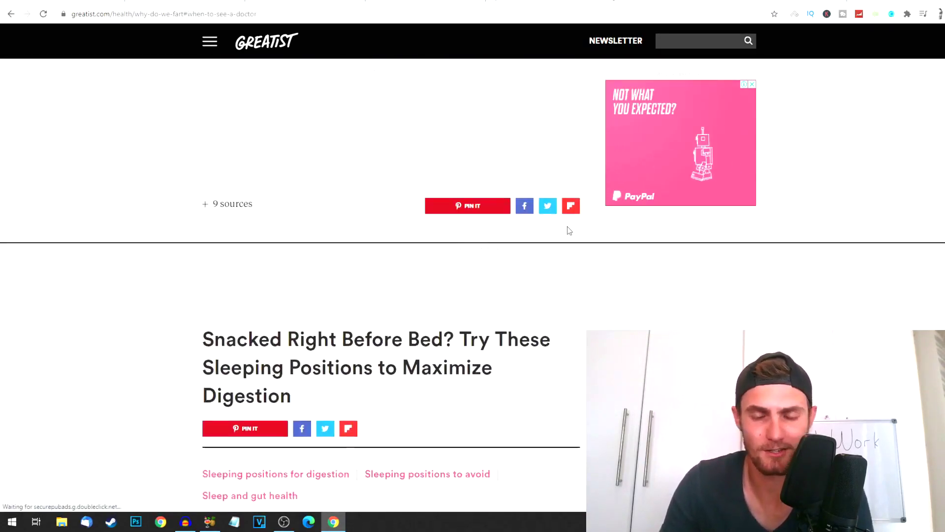
pyautogui.scroll(10, 571, 226)
pyautogui.scroll(5, 570, 224)
pyautogui.scroll(5, 591, 236)
pyautogui.scroll(6, 613, 242)
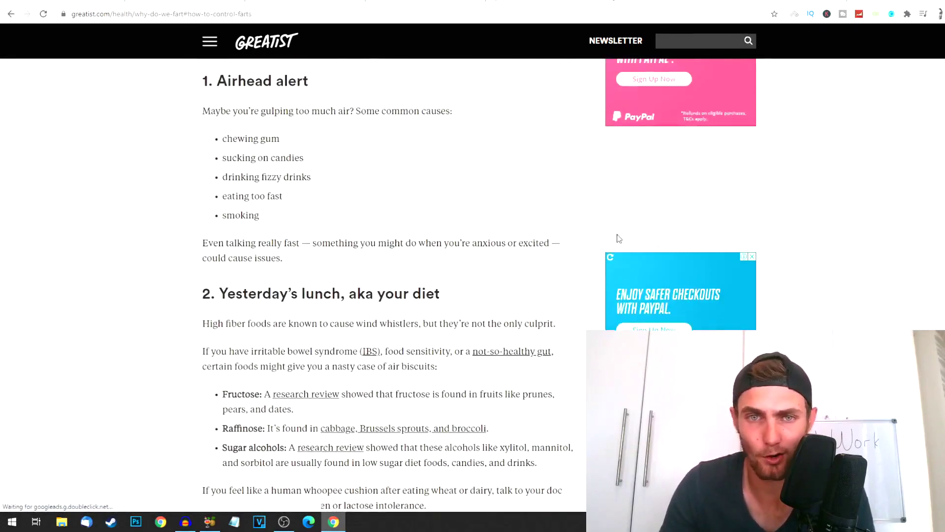
pyautogui.scroll(15, 577, 230)
pyautogui.scroll(3, 569, 208)
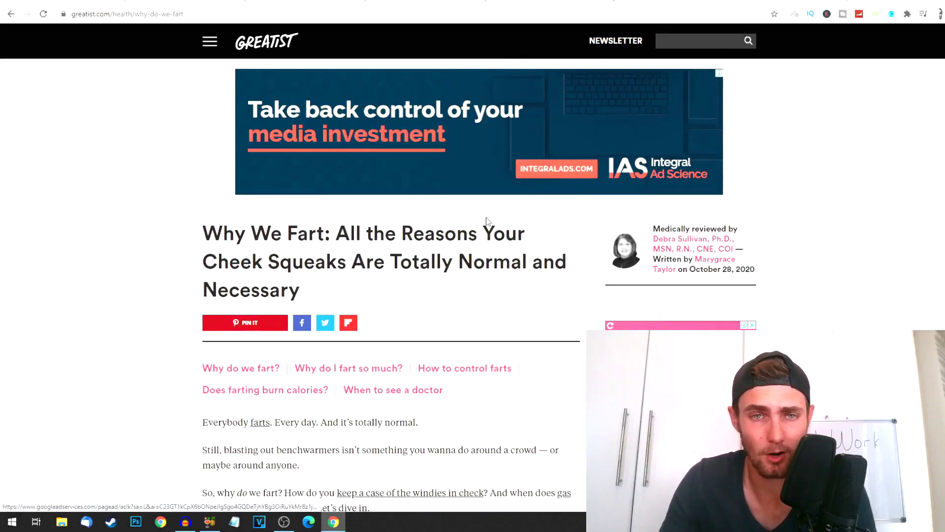
pyautogui.hotkey('ctrl', 'w')
pyautogui.scroll(-3, 268, 222)
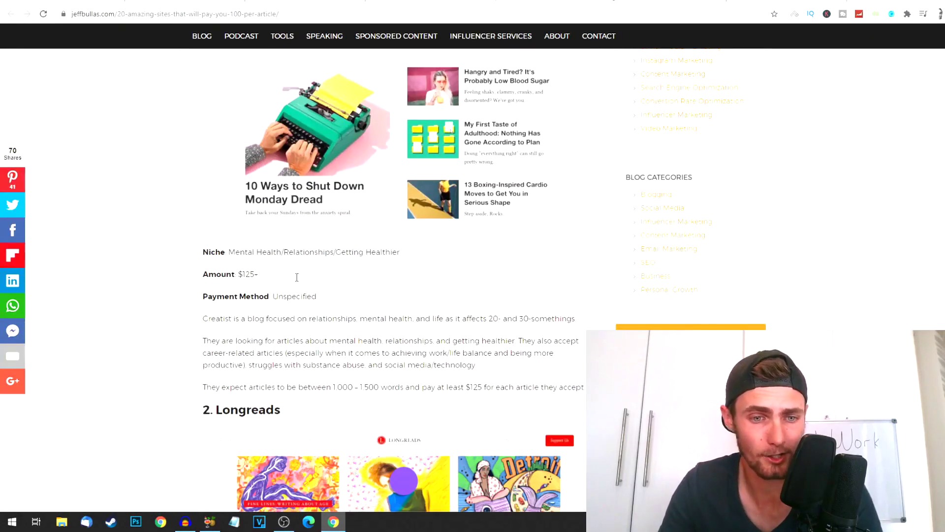
# Step: Highlight the $125+ amount, reopen the Greatist article and briefly select its title
pyautogui.doubleClick(262, 288)
pyautogui.hotkey('ctrl', 'shift', 't')
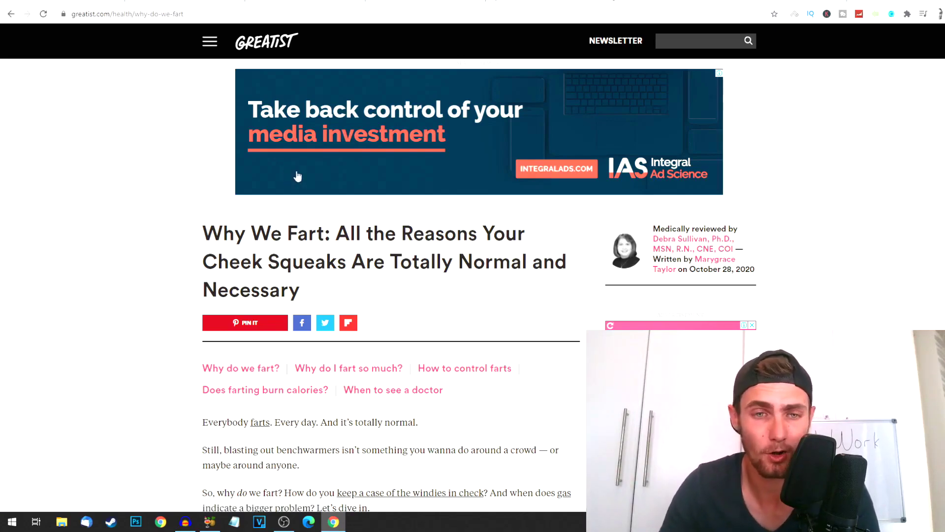
pyautogui.moveTo(303, 289); pyautogui.dragTo(205, 234)
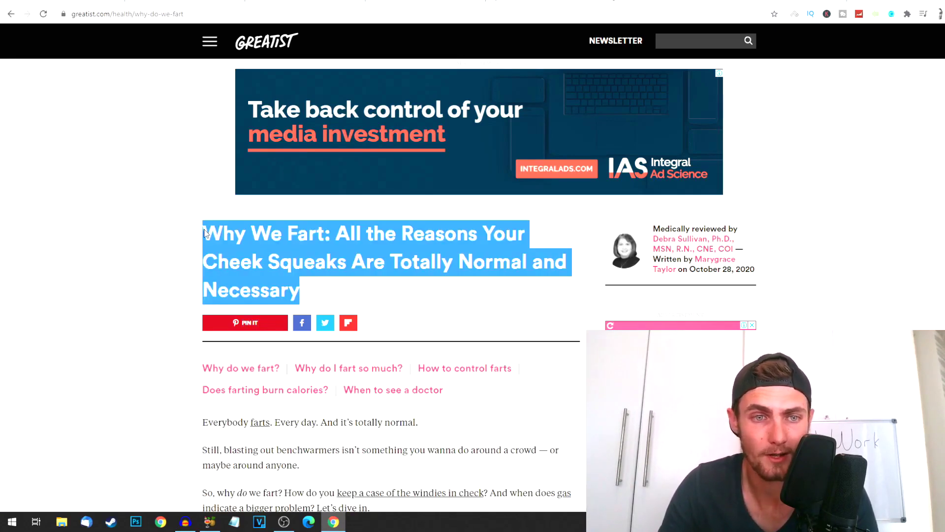
pyautogui.click(341, 288)
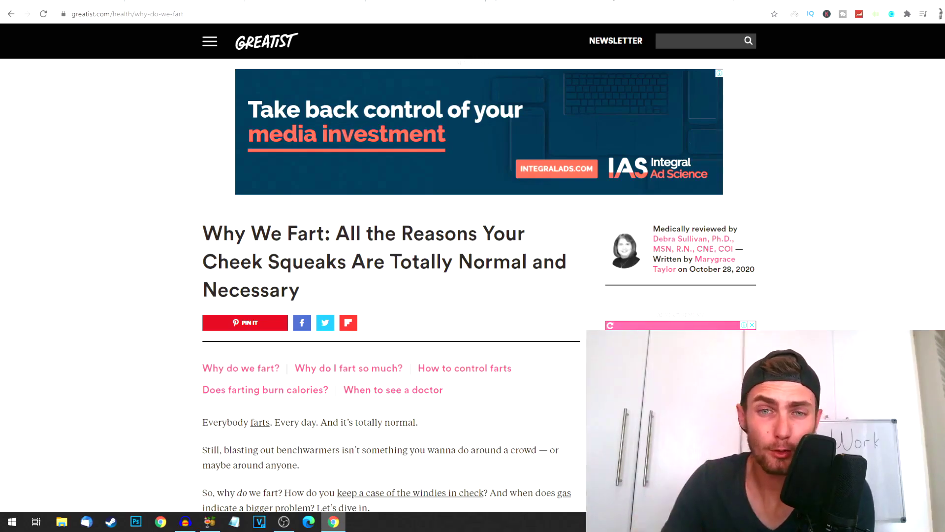
pyautogui.click(776, 3)
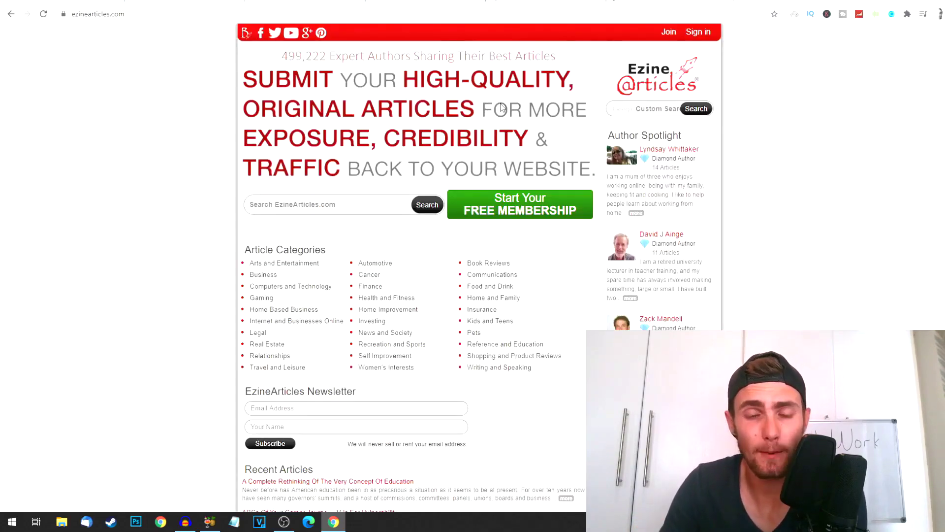
pyautogui.scroll(-2, 501, 108)
pyautogui.scroll(-1, 496, 121)
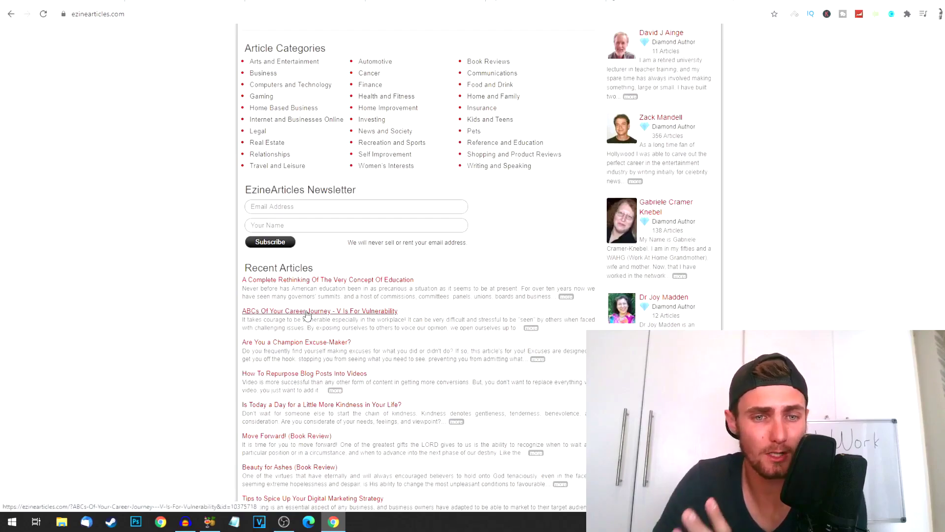
pyautogui.scroll(-1, 376, 306)
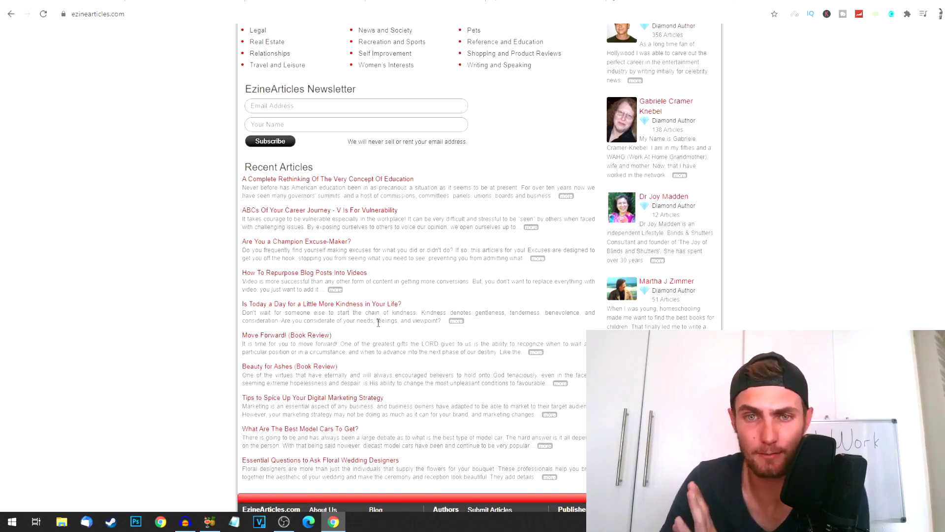
pyautogui.scroll(-1, 389, 315)
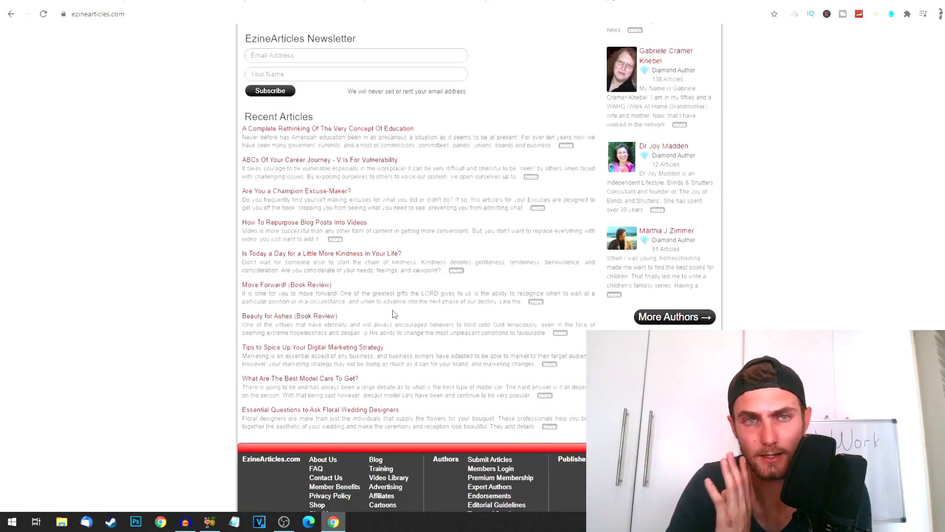
pyautogui.scroll(2, 392, 313)
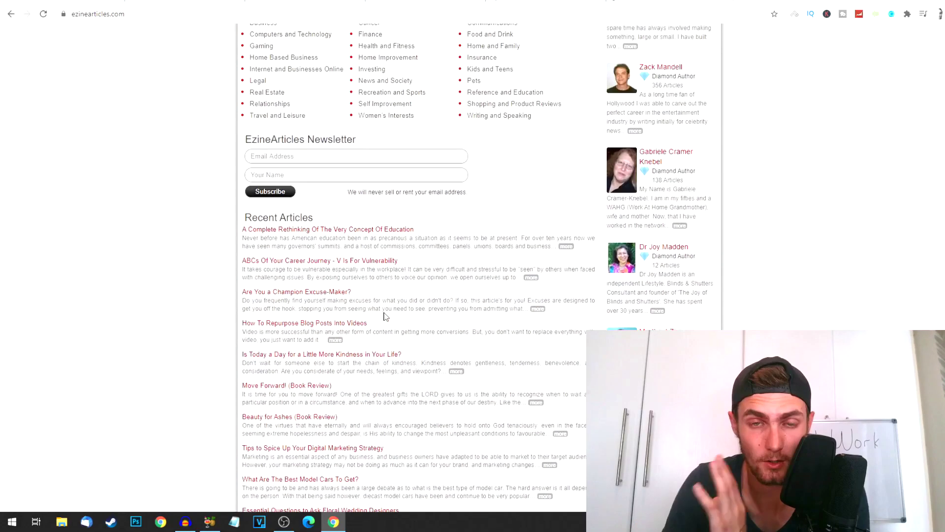
pyautogui.scroll(1, 384, 316)
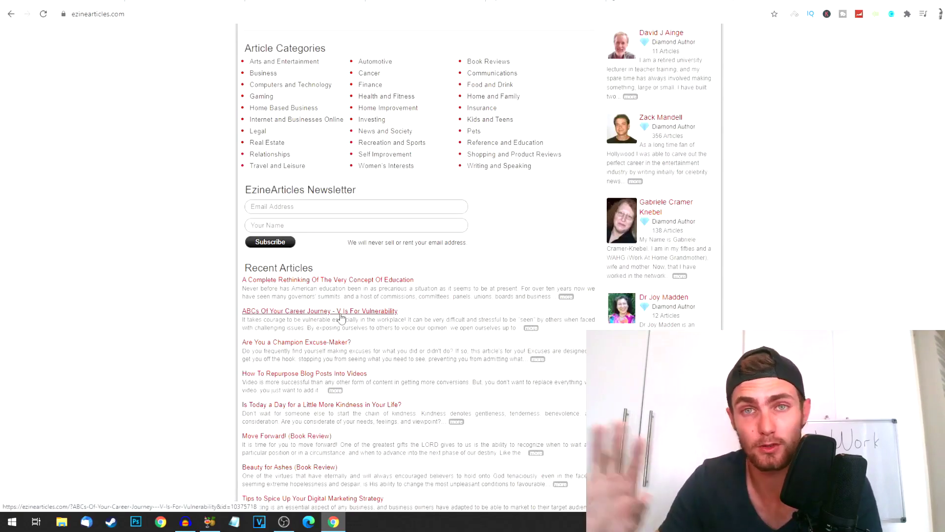
pyautogui.scroll(2, 352, 297)
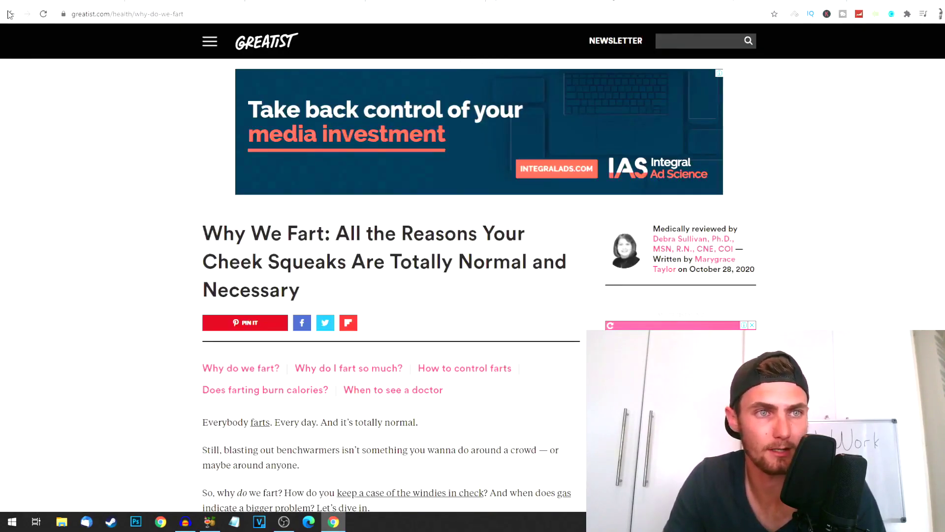
# Step: Scroll EzineArticles' Recent Articles and check Greatist's latest stories tab
pyautogui.click(9, 14)
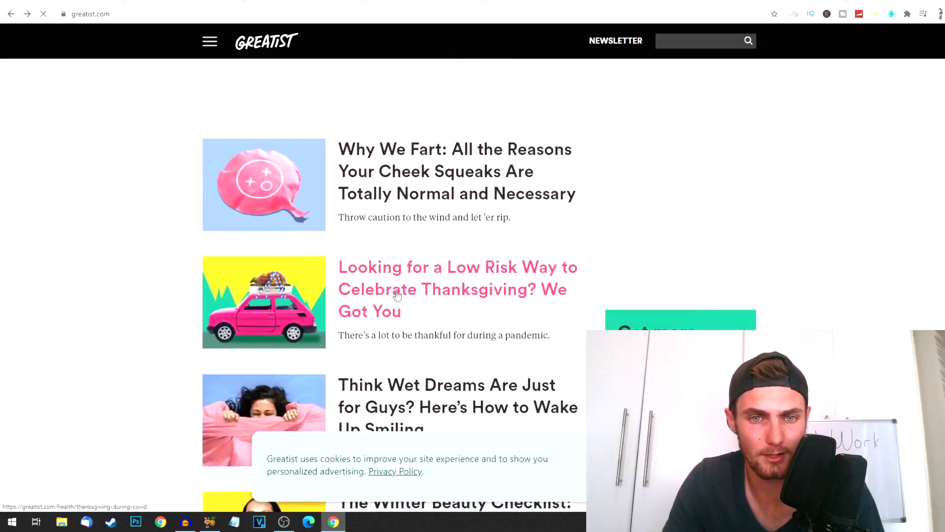
pyautogui.scroll(-1, 434, 274)
pyautogui.scroll(-2, 575, 249)
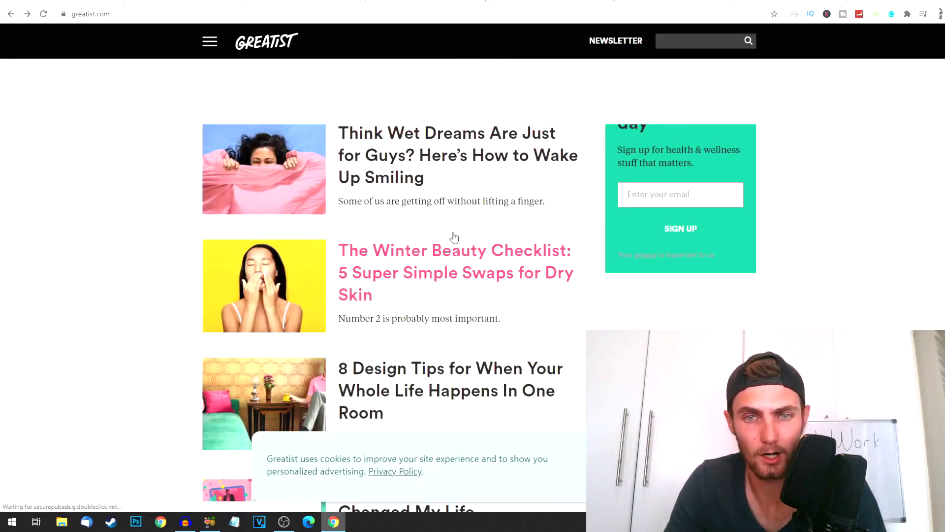
pyautogui.scroll(-1, 451, 239)
pyautogui.scroll(-2, 500, 276)
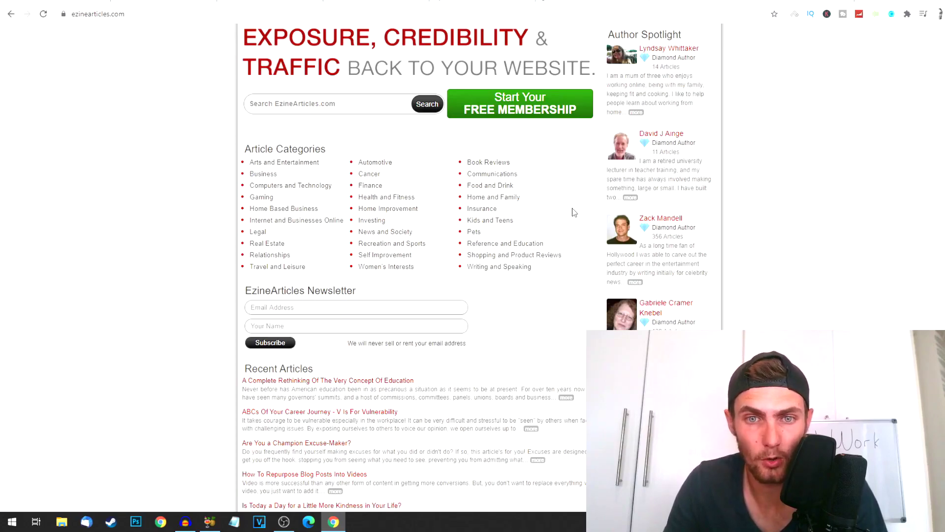
# Step: Open the Kids and Teens and Relationships category pages in new tabs
pyautogui.rightClick(508, 220)
pyautogui.click(539, 232)
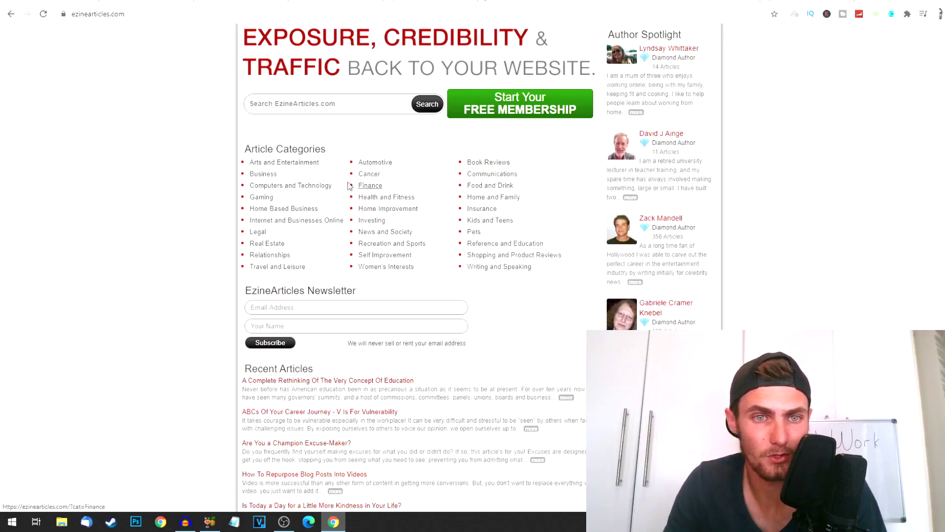
pyautogui.rightClick(279, 257)
pyautogui.click(311, 264)
pyautogui.hotkey('ctrl', 'Tab')
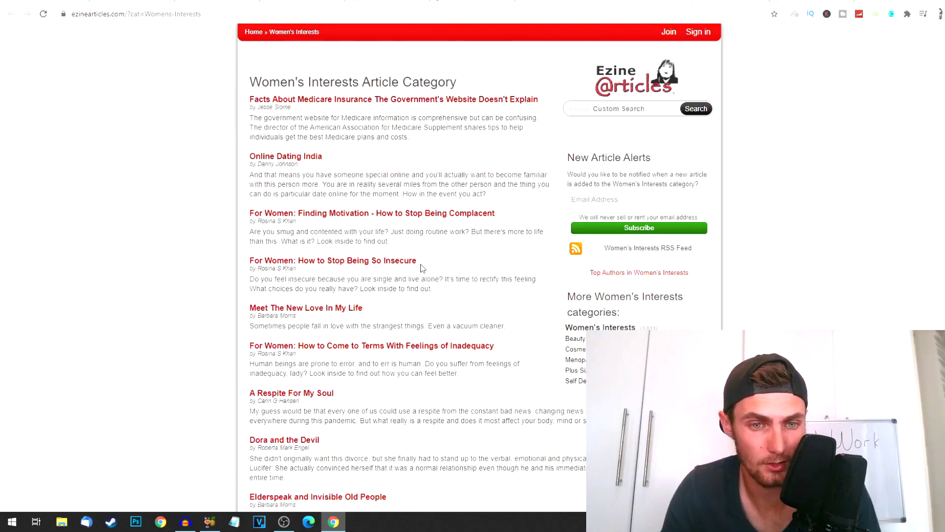
pyautogui.scroll(-1, 421, 268)
pyautogui.scroll(-1, 432, 305)
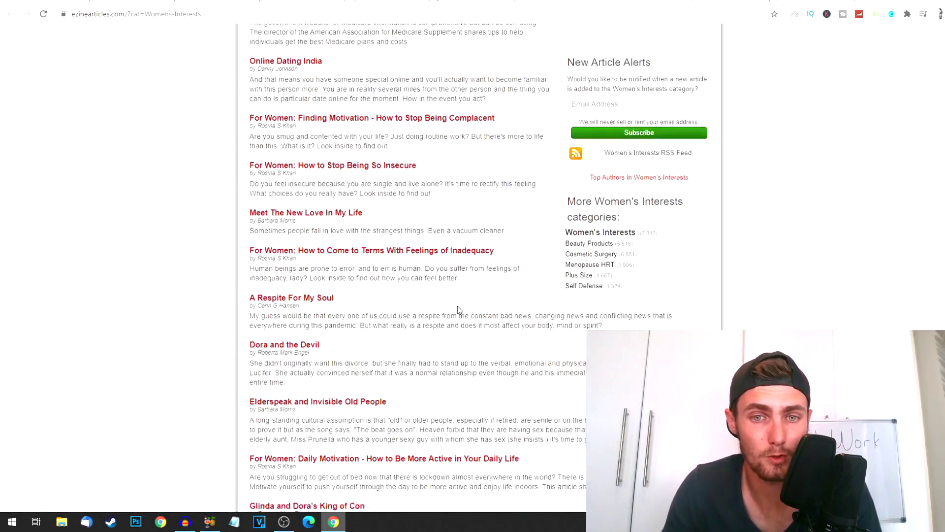
pyautogui.scroll(-1, 458, 310)
pyautogui.scroll(-1, 486, 210)
pyautogui.scroll(-2, 487, 213)
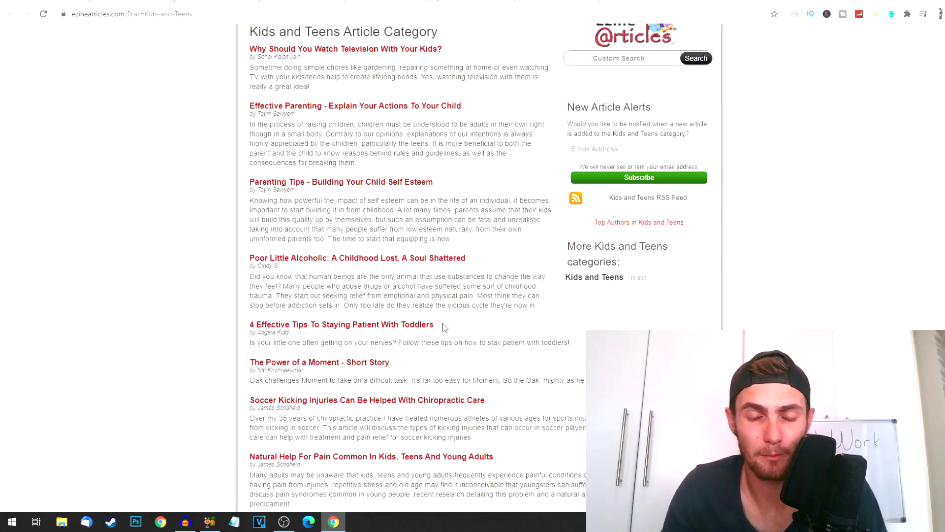
pyautogui.scroll(-2, 447, 303)
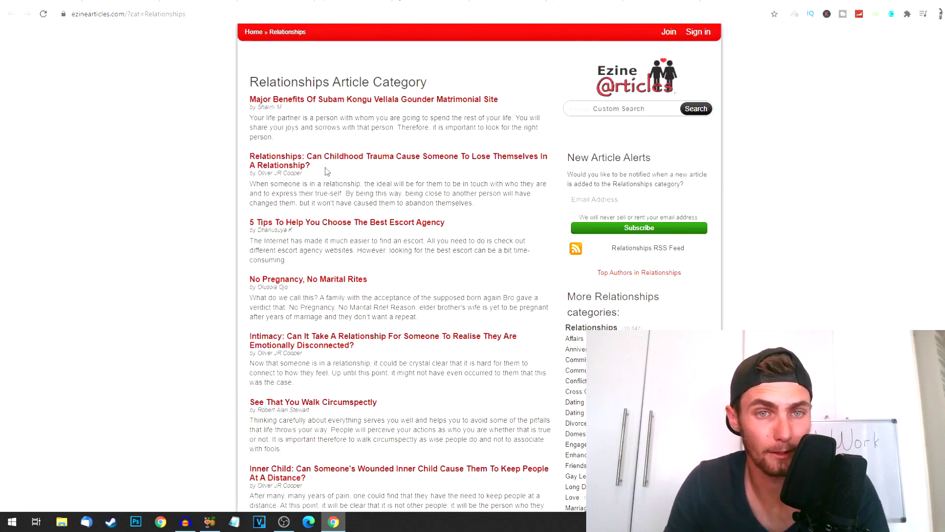
# Step: Highlight the childhood-trauma article title, then move to the toddlers patience article
pyautogui.moveTo(326, 171); pyautogui.dragTo(273, 156)
pyautogui.click(388, 182)
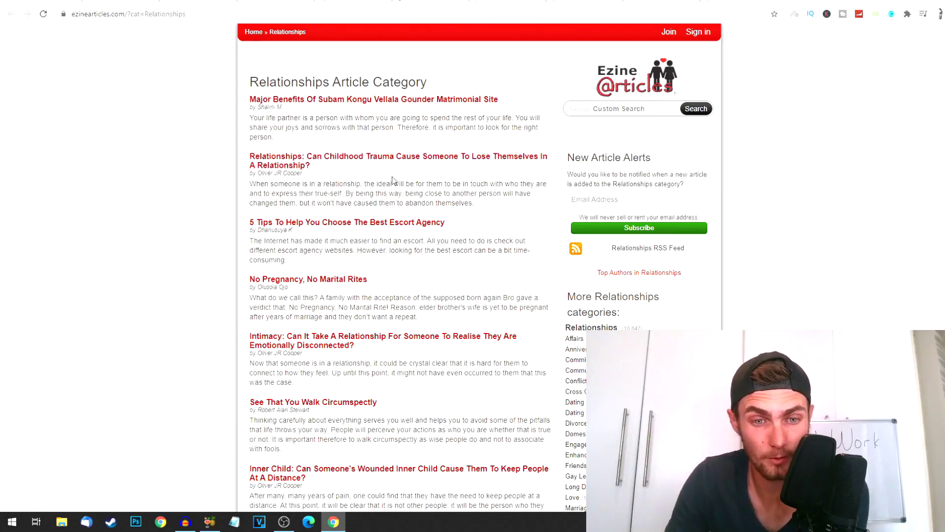
pyautogui.rightClick(399, 164)
pyautogui.click(429, 167)
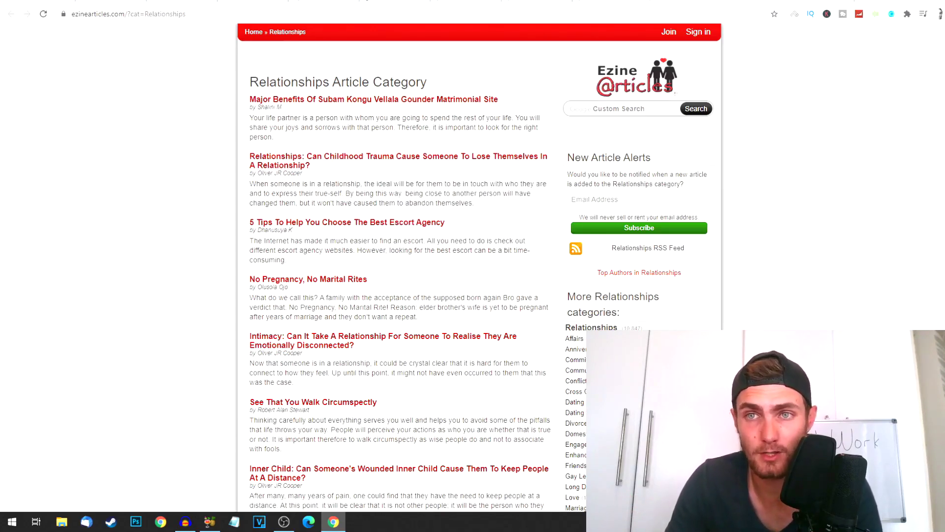
pyautogui.hotkey('ctrl', 'Tab')
pyautogui.scroll(-3, 432, 159)
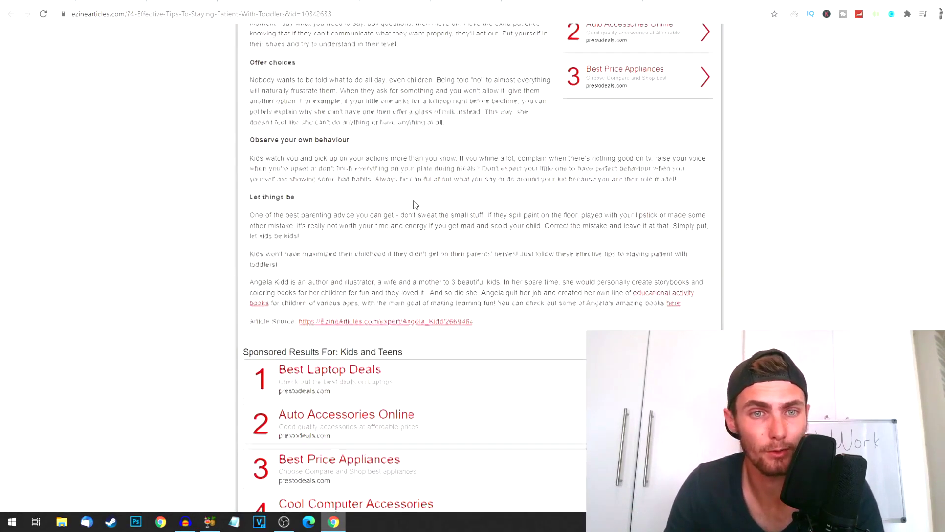
pyautogui.scroll(3, 409, 203)
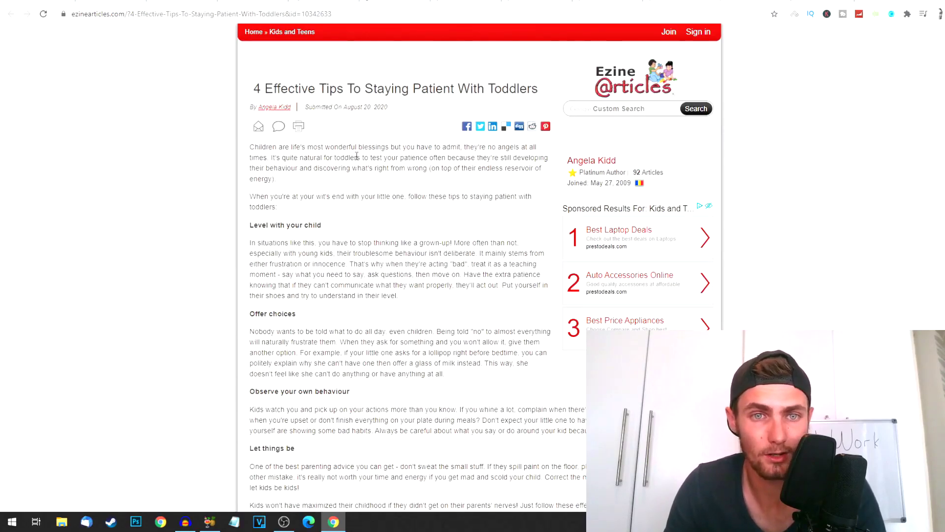
pyautogui.scroll(-1, 312, 194)
pyautogui.scroll(-1, 314, 244)
pyautogui.scroll(-1, 315, 290)
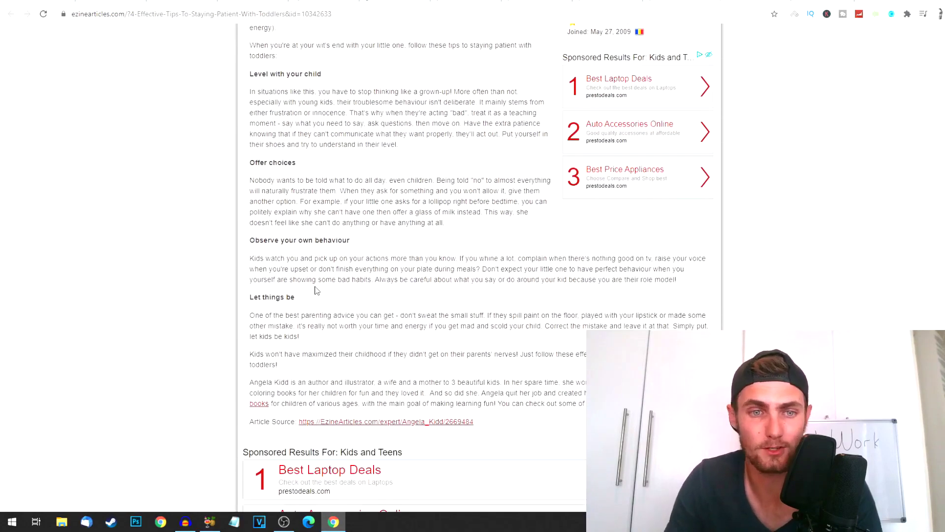
pyautogui.scroll(-1, 329, 294)
pyautogui.scroll(4, 293, 176)
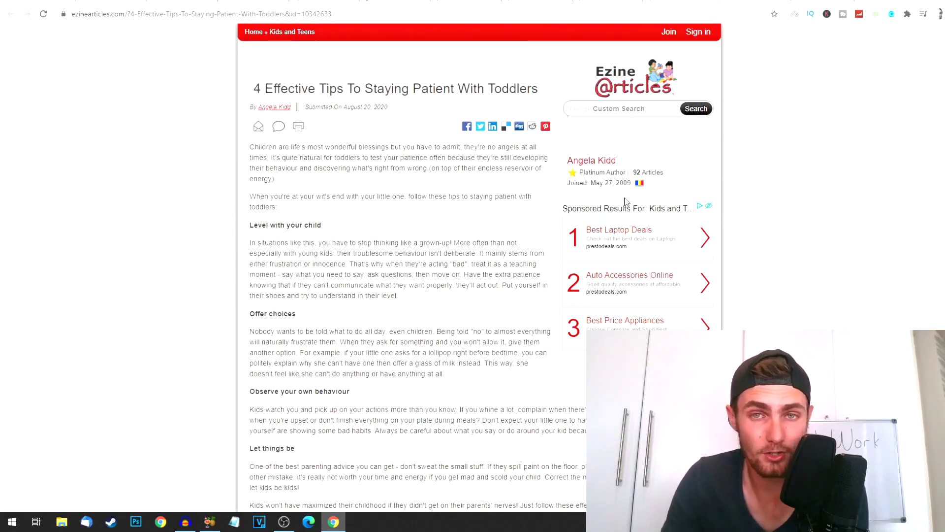
pyautogui.scroll(-3, 666, 193)
pyautogui.scroll(3, 576, 246)
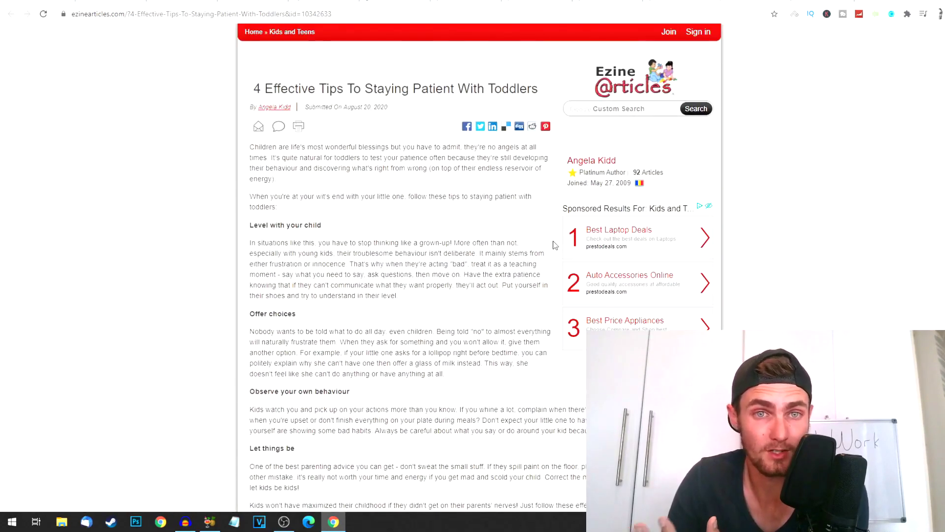
# Step: Move between the toddler and childhood-trauma articles, closing the 'Don't Just Leave Yet!' popup
pyautogui.hotkey('alt', 'Left')
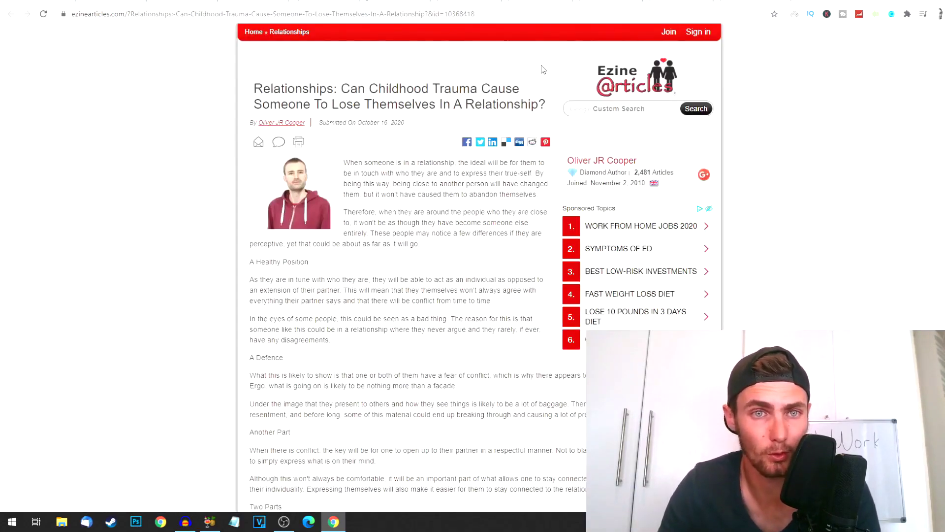
pyautogui.scroll(-1, 517, 121)
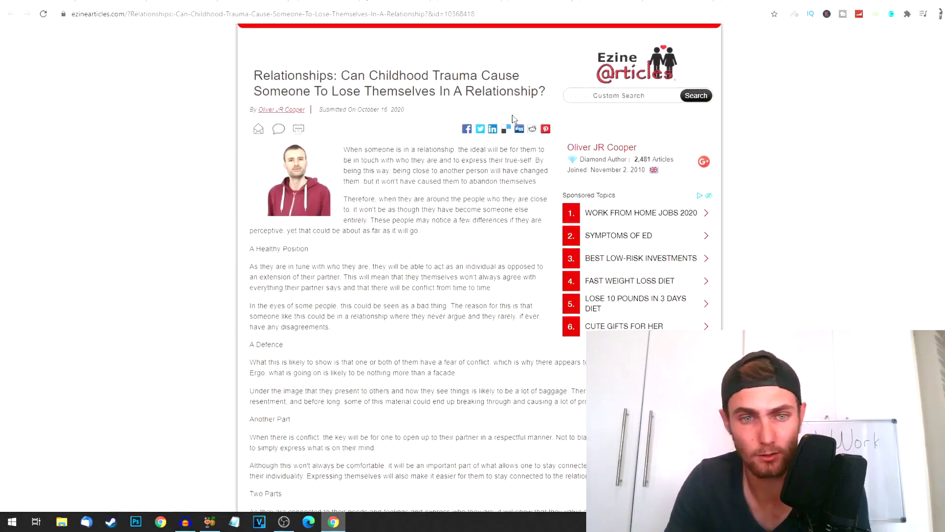
pyautogui.scroll(-4, 522, 124)
pyautogui.scroll(-5, 527, 128)
pyautogui.scroll(-5, 533, 133)
pyautogui.scroll(-2, 533, 133)
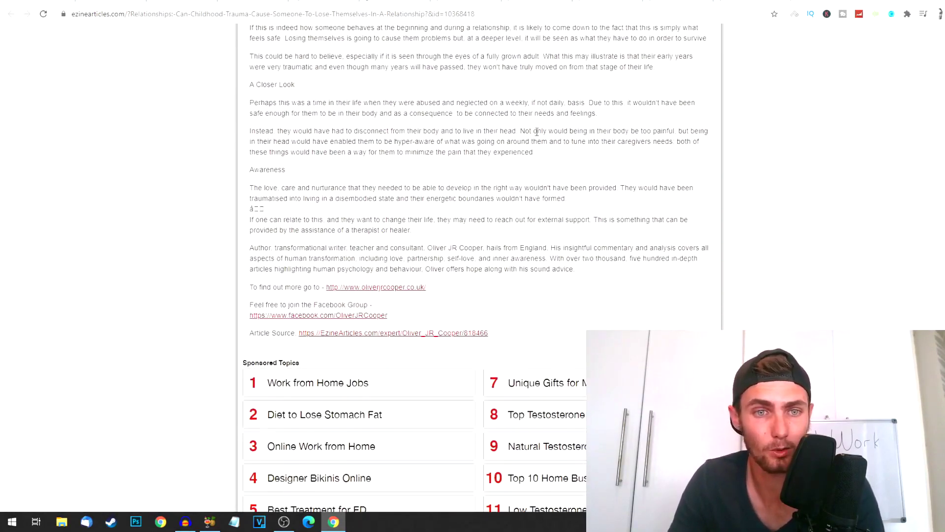
pyautogui.scroll(2, 536, 133)
pyautogui.scroll(3, 465, 158)
pyautogui.scroll(5, 460, 158)
pyautogui.scroll(1, 485, 144)
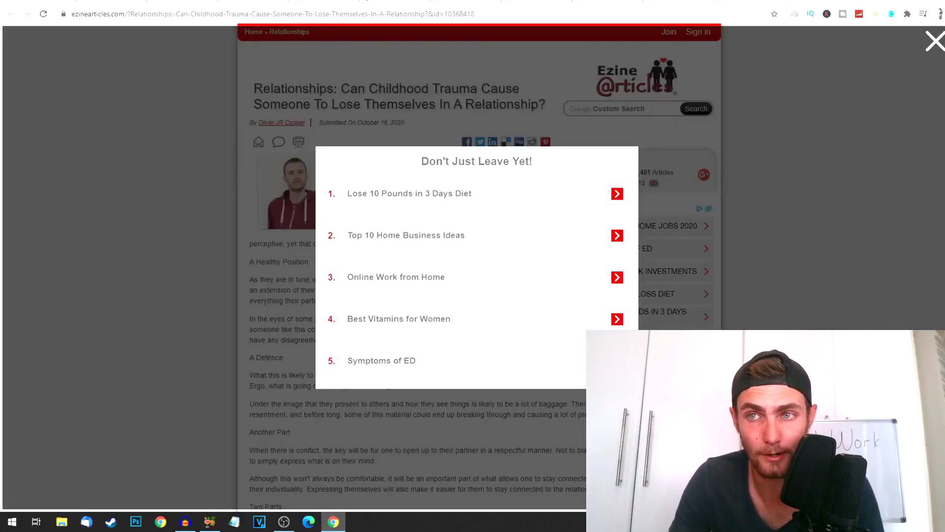
pyautogui.click(942, 45)
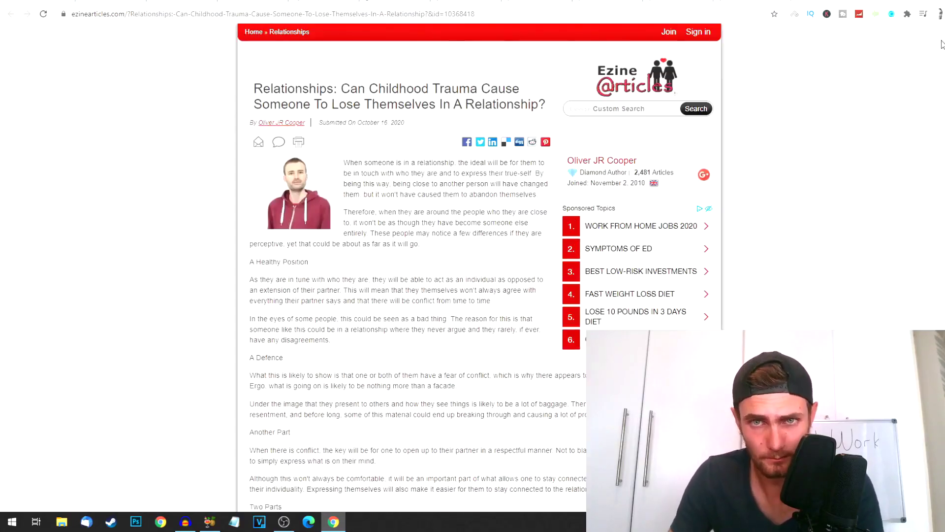
pyautogui.hotkey('alt', 'Left')
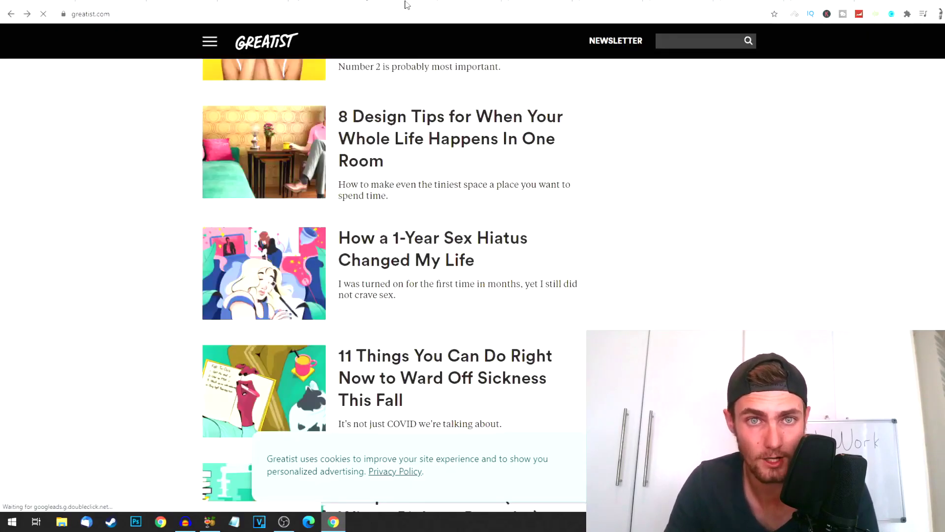
pyautogui.scroll(-2, 359, 179)
pyautogui.hotkey('alt', 'Left')
pyautogui.scroll(-5, 345, 194)
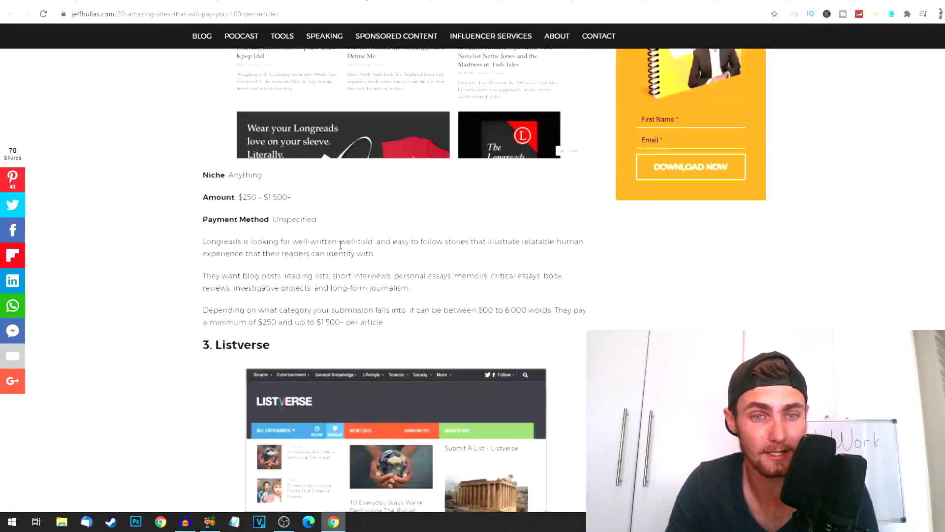
pyautogui.scroll(-5, 338, 243)
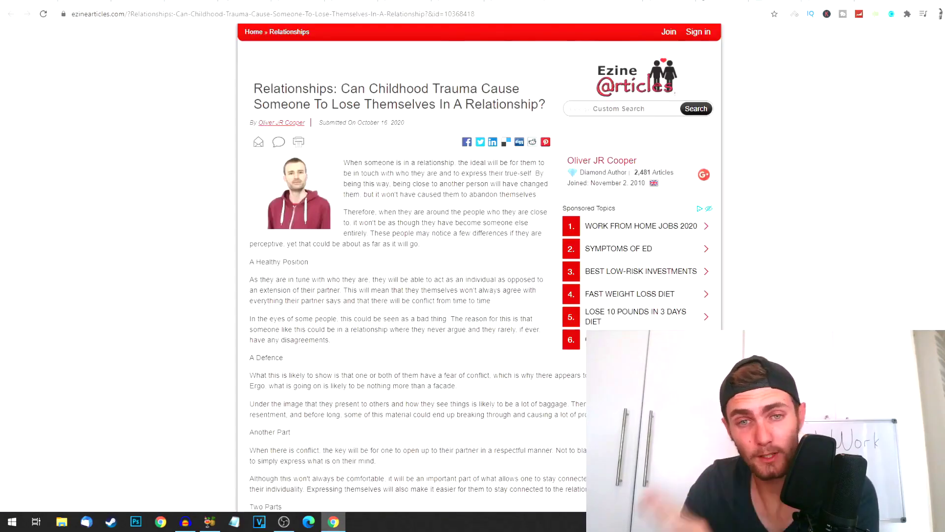
pyautogui.hotkey('alt', 'Right')
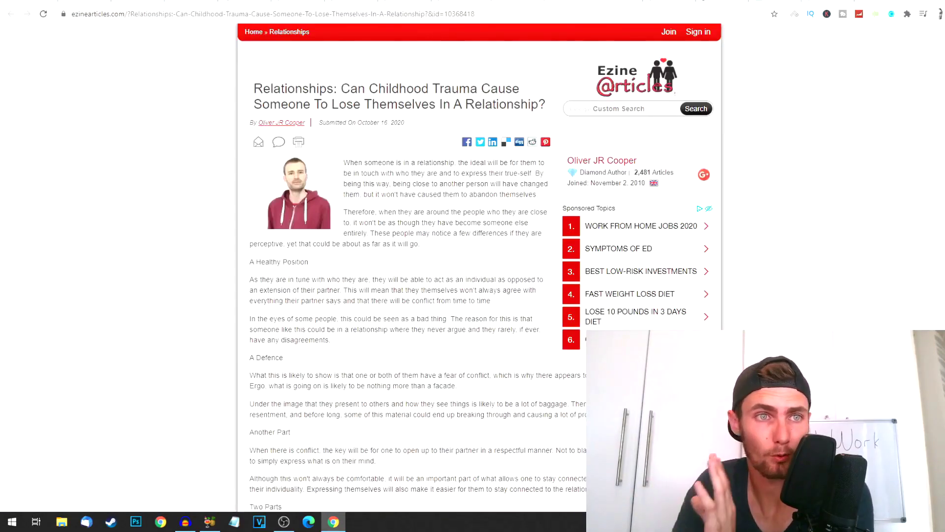
# Step: Decline Copyhackers notifications, check its list entry, and open the 'Write for us' page
pyautogui.click(820, 2)
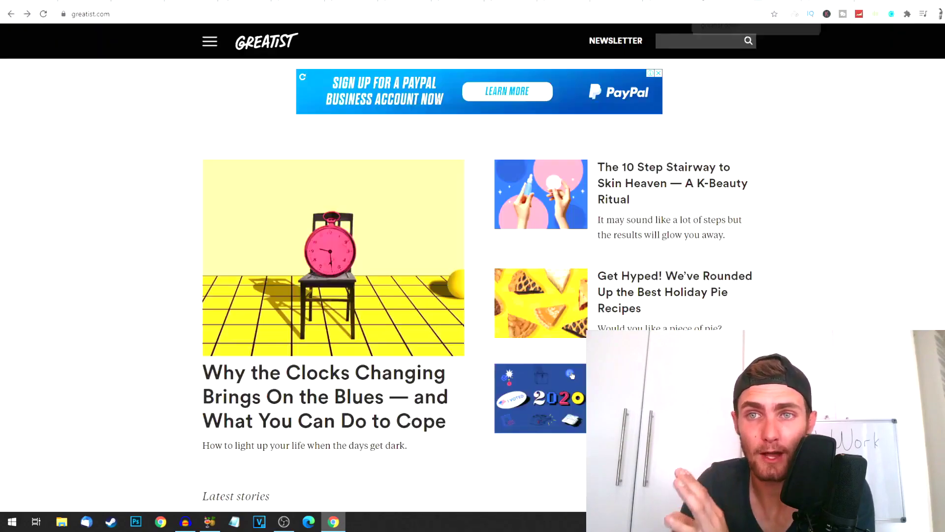
pyautogui.hotkey('ctrl', 'Tab')
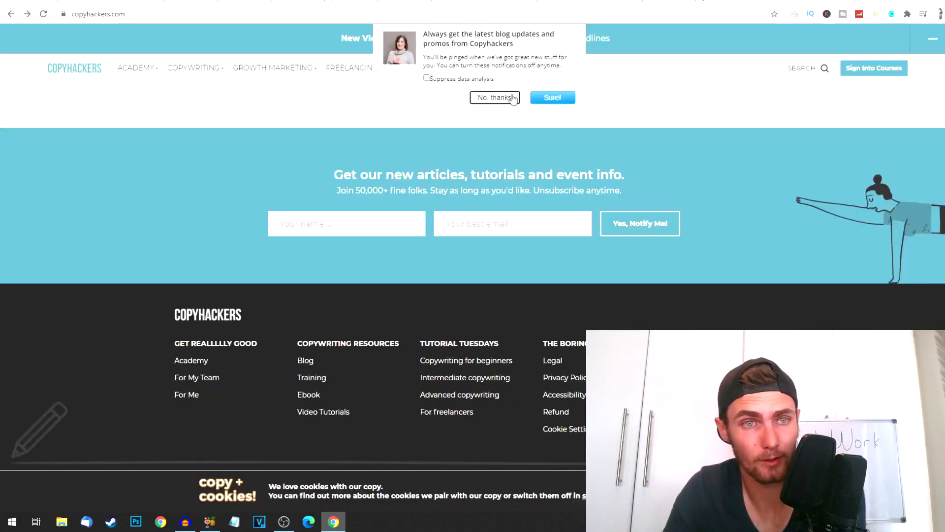
pyautogui.click(494, 97)
pyautogui.scroll(10, 518, 209)
pyautogui.hotkey('ctrl', 'Tab')
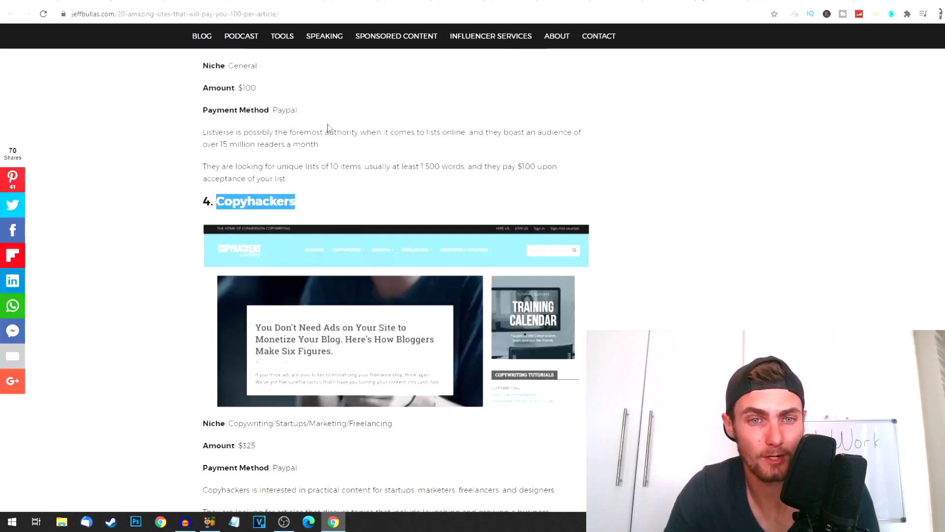
pyautogui.scroll(-3, 260, 214)
pyautogui.moveTo(256, 194); pyautogui.dragTo(246, 194)
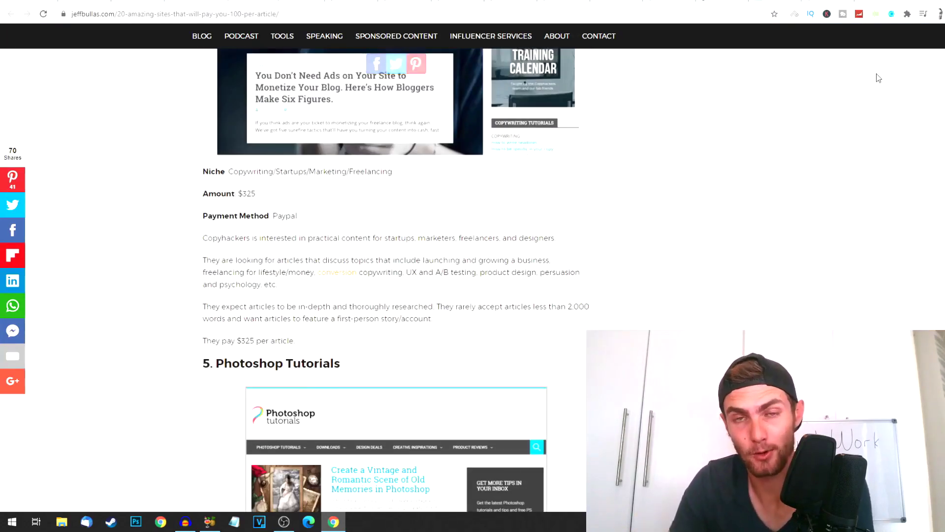
pyautogui.hotkey('ctrl', 'Tab')
pyautogui.scroll(2, 680, 201)
pyautogui.scroll(2, 681, 201)
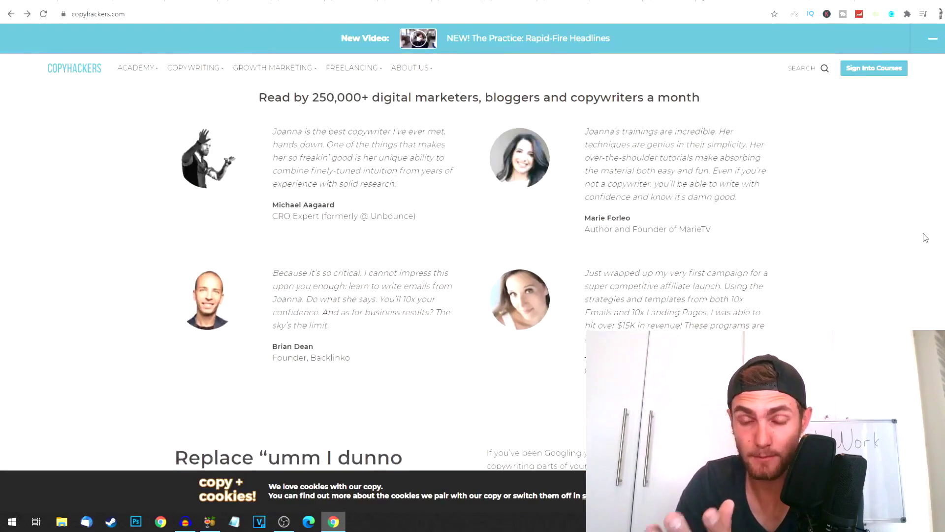
pyautogui.scroll(5, 680, 201)
pyautogui.scroll(3, 680, 201)
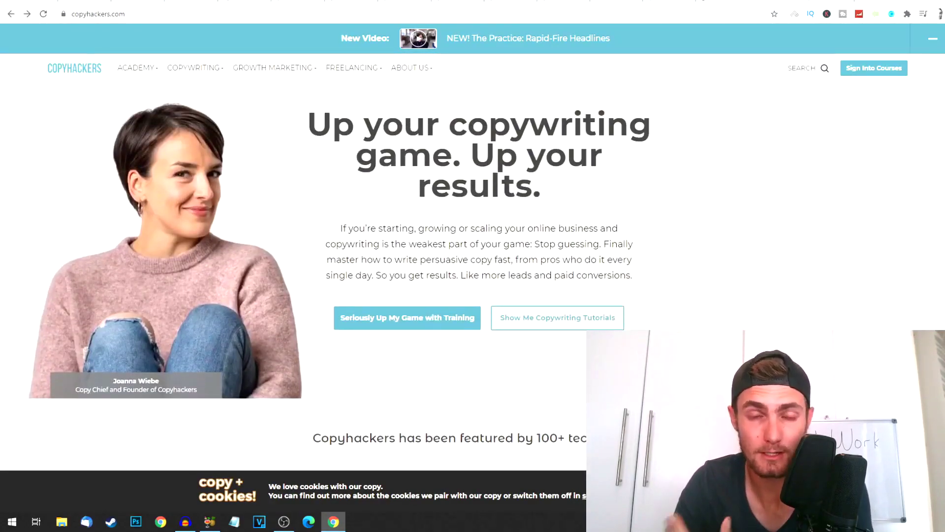
pyautogui.scroll(1, 812, 156)
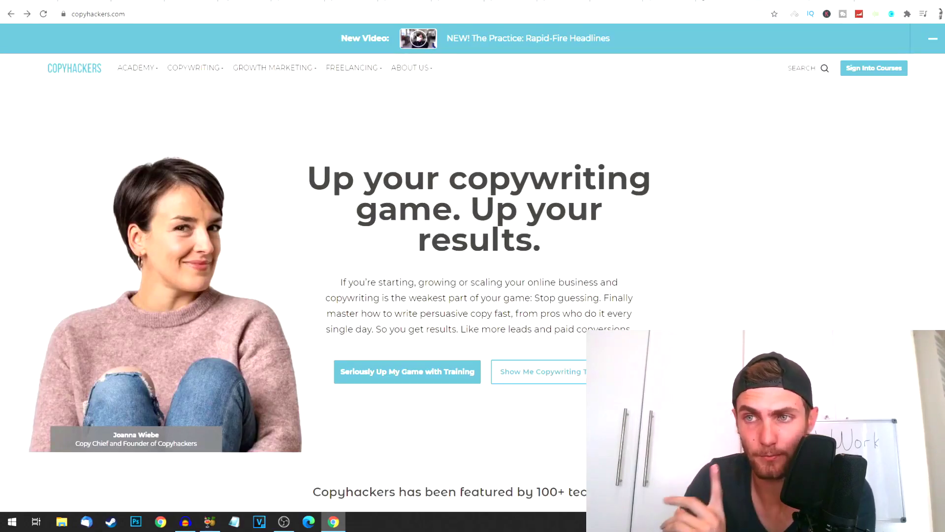
pyautogui.scroll(-3, 474, 280)
pyautogui.scroll(-5, 473, 295)
pyautogui.scroll(-5, 474, 296)
pyautogui.scroll(-5, 472, 296)
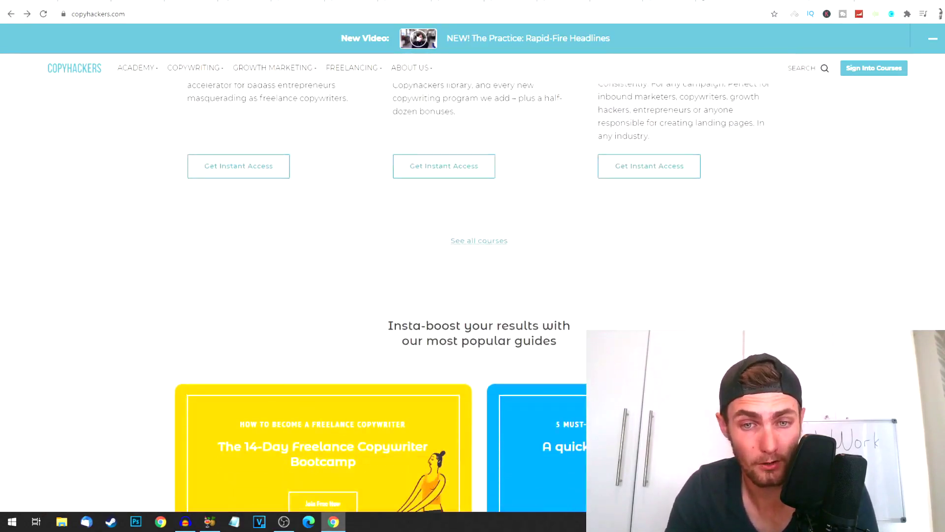
pyautogui.scroll(-5, 472, 296)
pyautogui.scroll(-1, 473, 296)
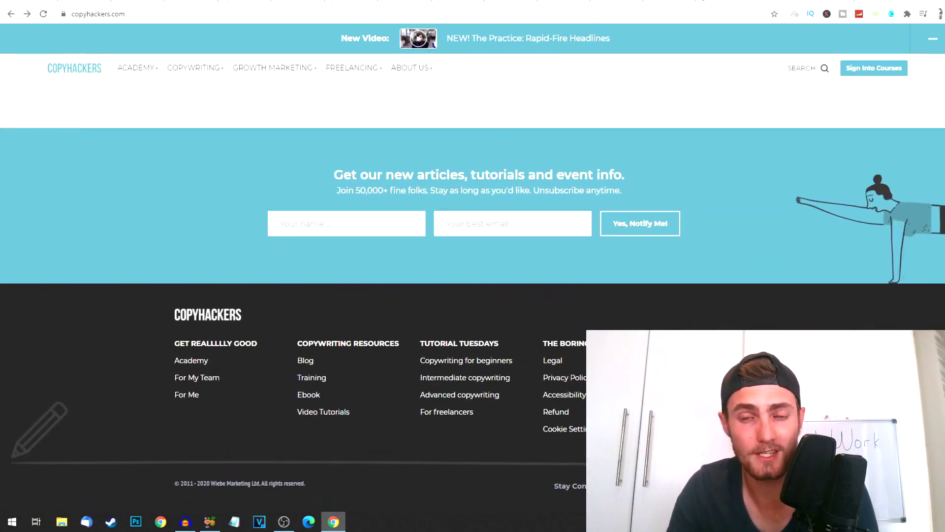
pyautogui.click(687, 377)
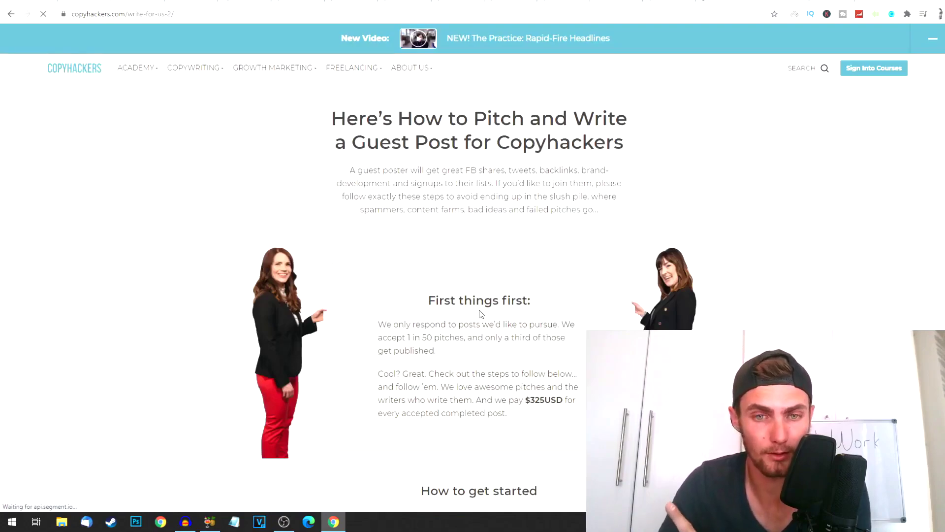
pyautogui.scroll(-2, 414, 296)
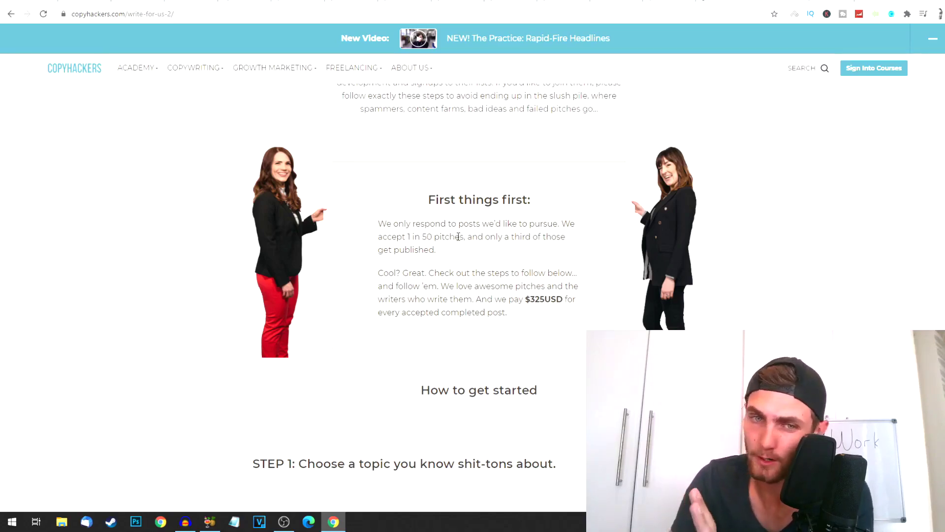
pyautogui.moveTo(459, 237); pyautogui.dragTo(409, 236)
pyautogui.click(470, 257)
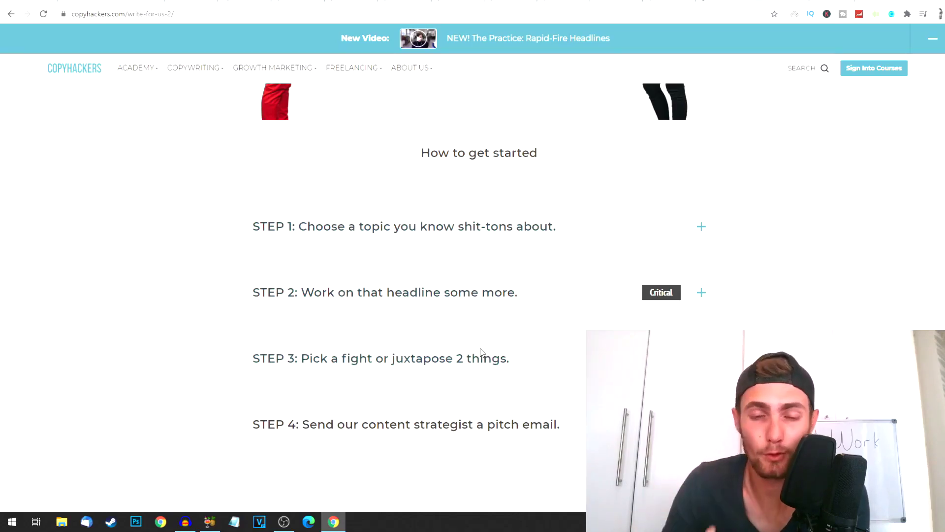
pyautogui.scroll(-2, 458, 354)
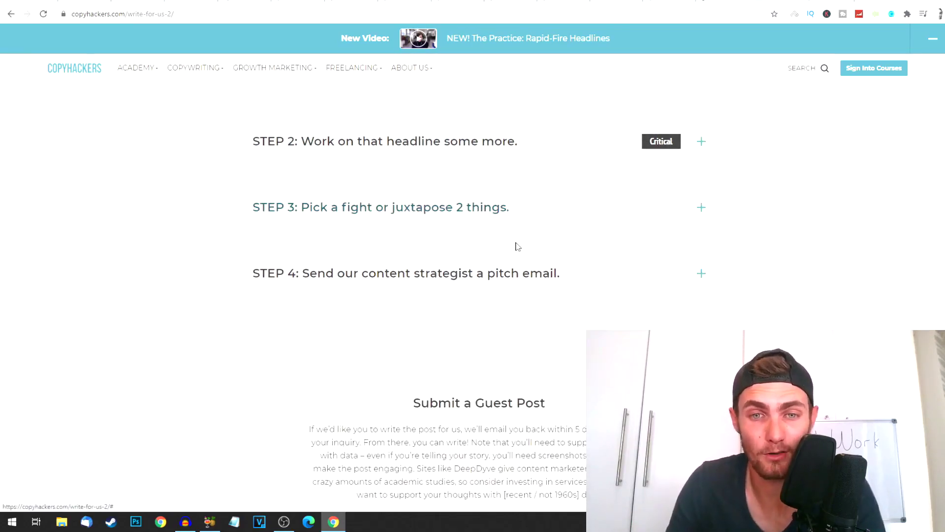
pyautogui.scroll(-3, 539, 307)
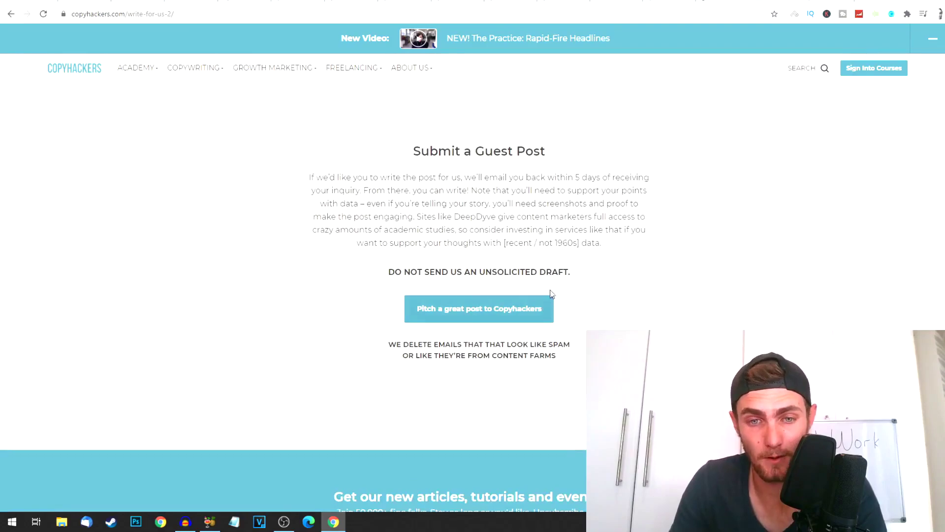
pyautogui.click(493, 313)
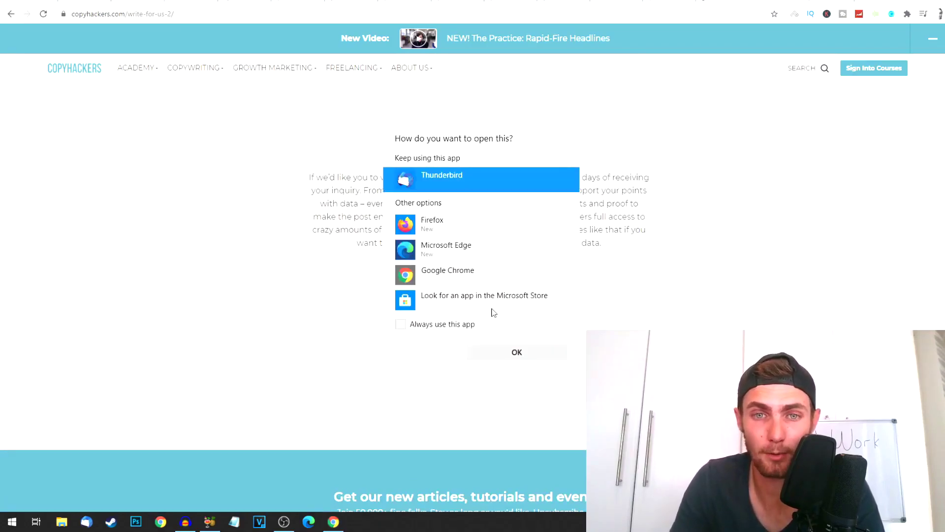
pyautogui.click(598, 303)
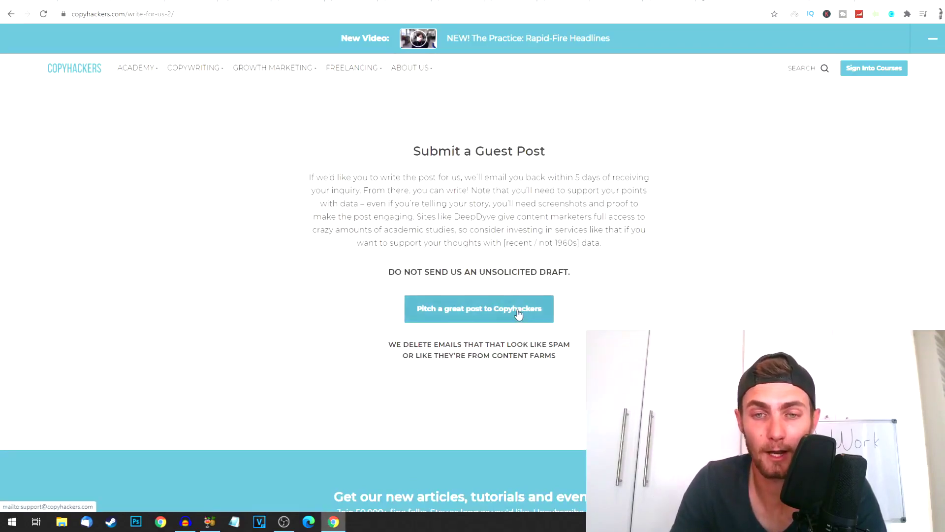
pyautogui.click(534, 315)
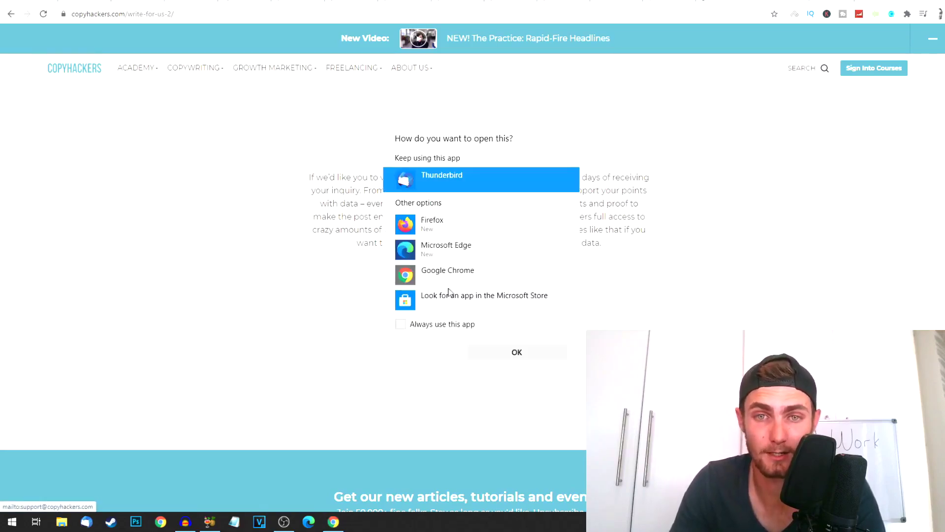
pyautogui.click(429, 175)
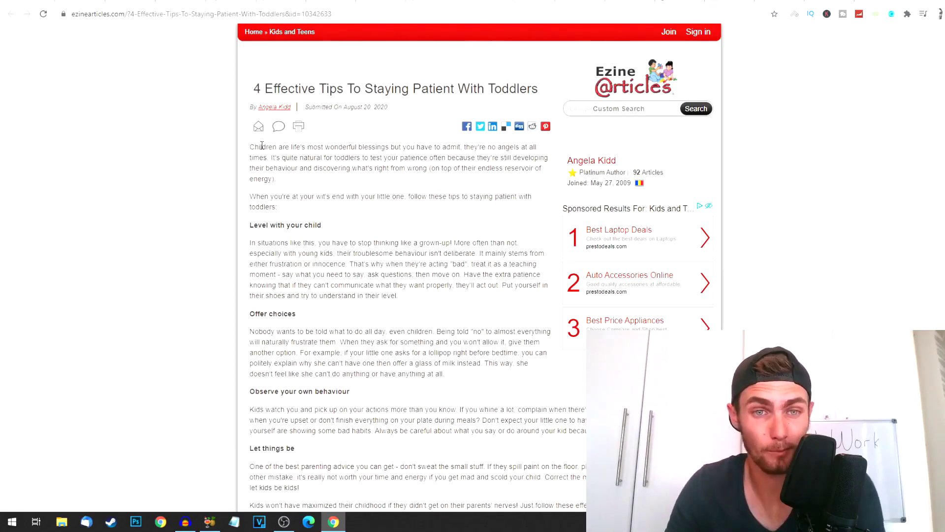
# Step: Copy the toddler-patience article text through the author bio and go to Article Rewriter Tool
pyautogui.moveTo(262, 146); pyautogui.dragTo(560, 513)
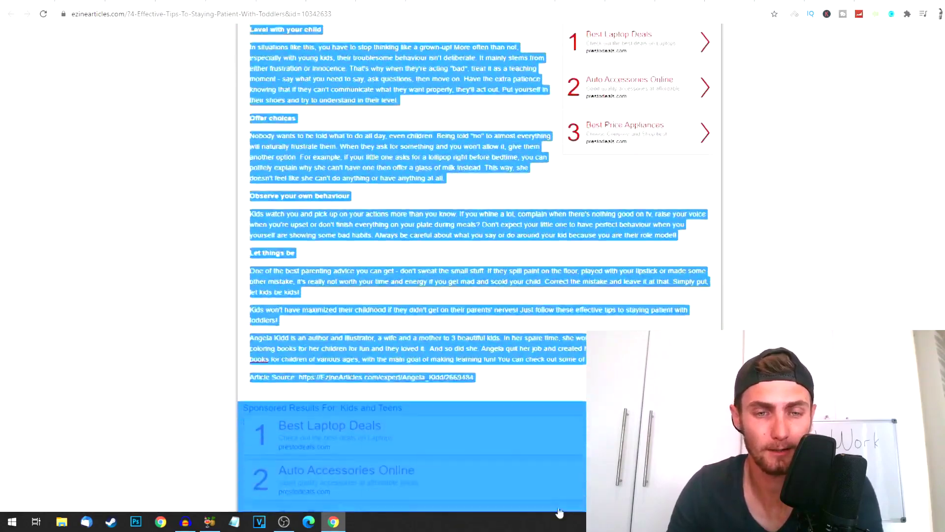
pyautogui.moveTo(560, 513); pyautogui.dragTo(584, 342)
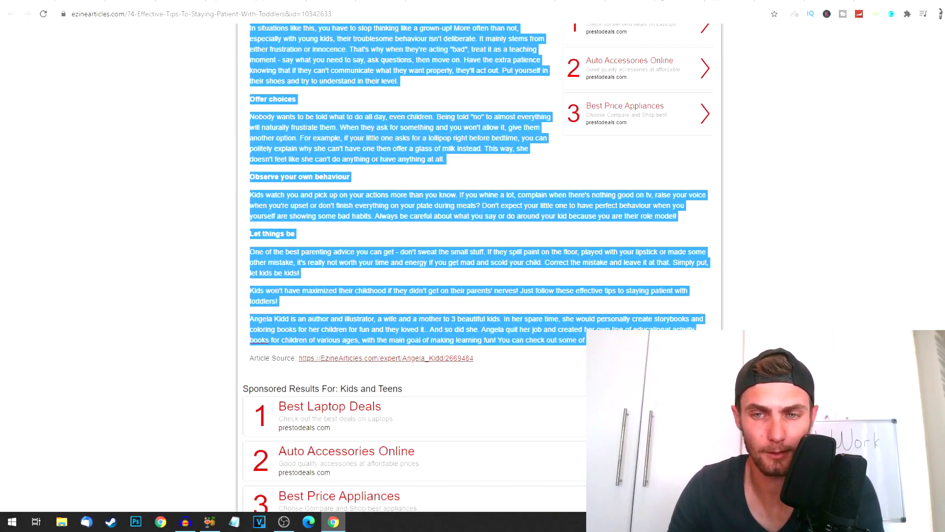
pyautogui.rightClick(533, 259)
pyautogui.click(567, 261)
pyautogui.hotkey('ctrl', 'Tab')
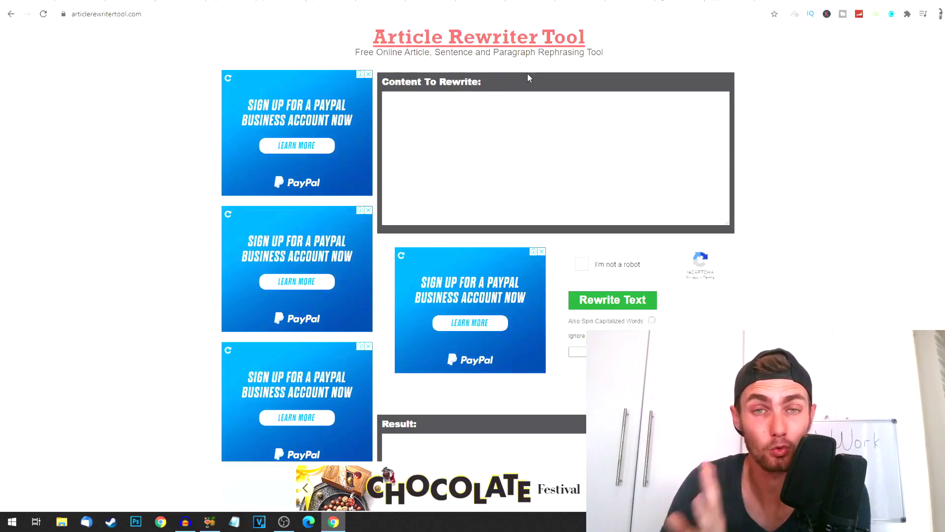
# Step: Paste the toddler-patience article into Content To Rewrite and pass the reCAPTCHA check
pyautogui.click(497, 137)
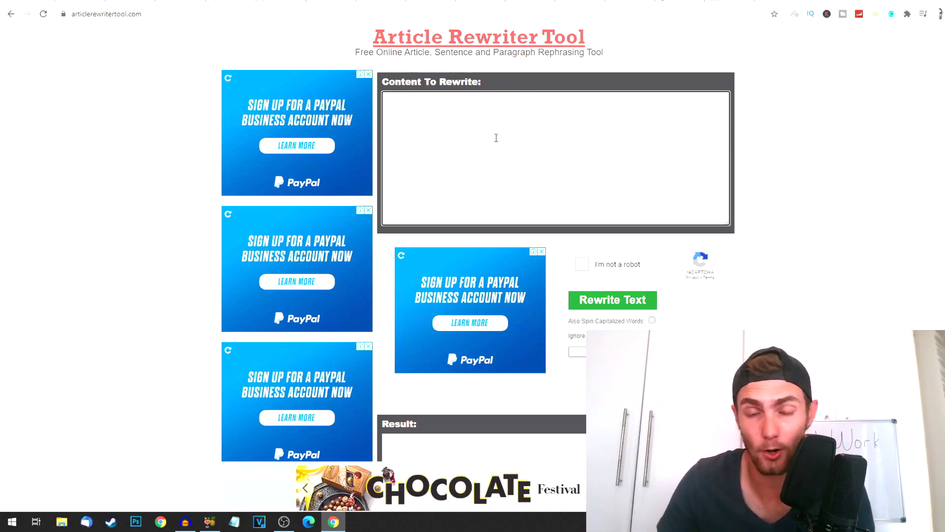
pyautogui.hotkey('ctrl', 'v')
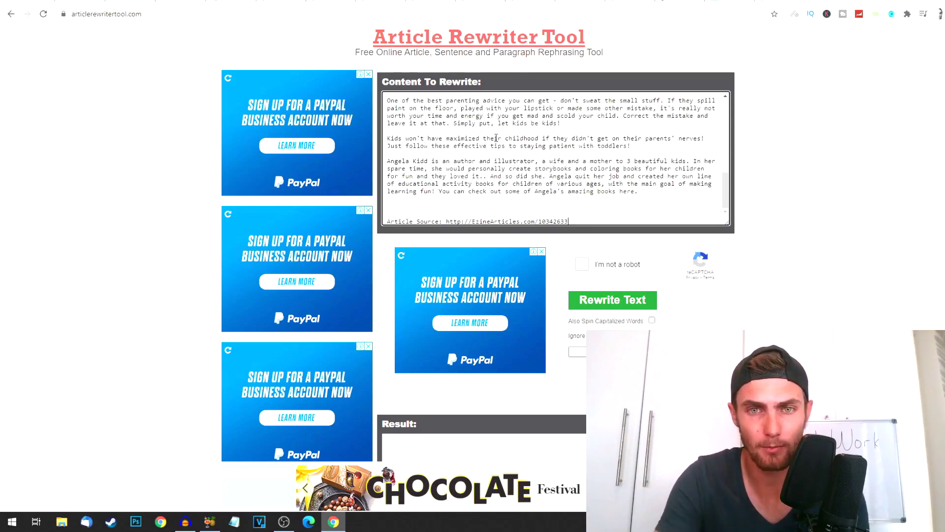
pyautogui.click(581, 267)
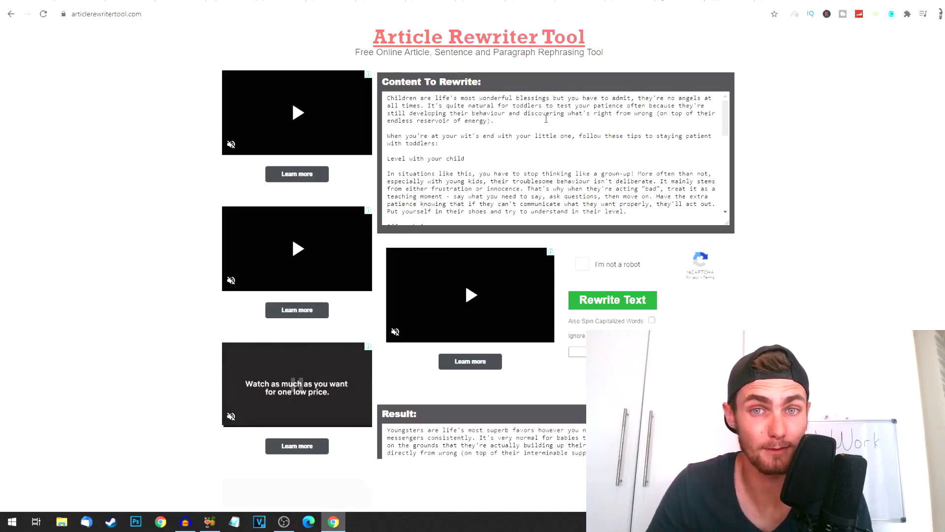
pyautogui.scroll(-2, 521, 252)
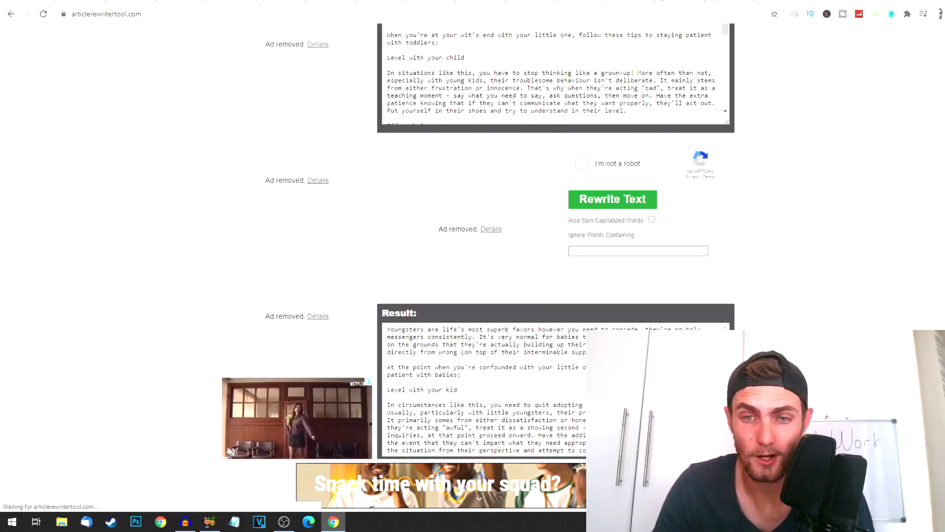
pyautogui.scroll(2, 451, 131)
# Step: Compare the original first paragraph with the rephrased result starting "Youngsters are life's most superb favors."
pyautogui.tripleClick(518, 126)
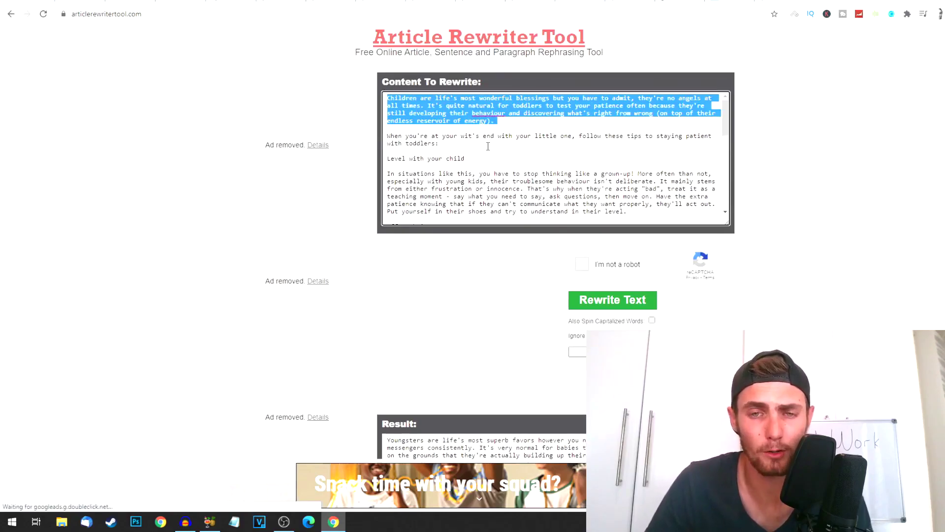
pyautogui.hotkey('ctrl', 'v')
pyautogui.scroll(-4, 504, 293)
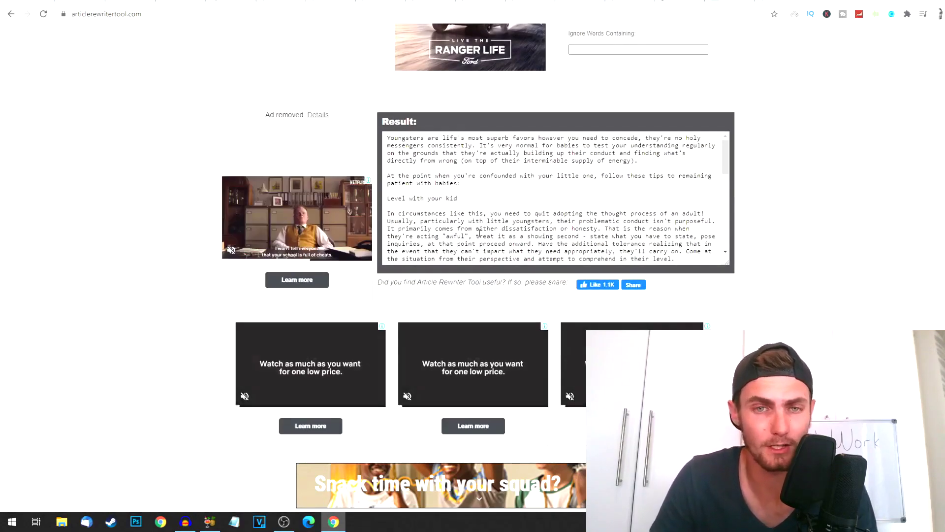
pyautogui.scroll(-3, 631, 198)
pyautogui.scroll(-3, 632, 197)
pyautogui.scroll(3, 632, 197)
pyautogui.scroll(3, 665, 207)
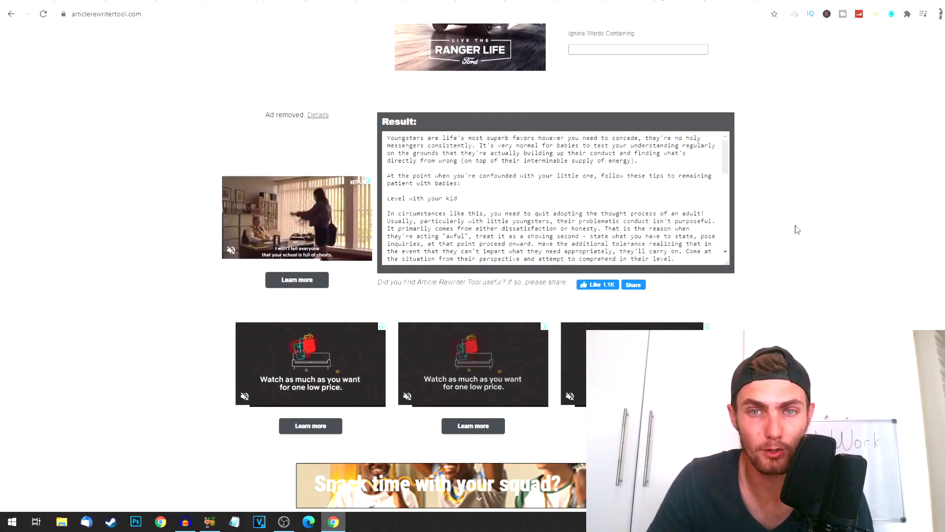
pyautogui.scroll(5, 796, 229)
pyautogui.scroll(-4, 553, 117)
pyautogui.scroll(1, 657, 222)
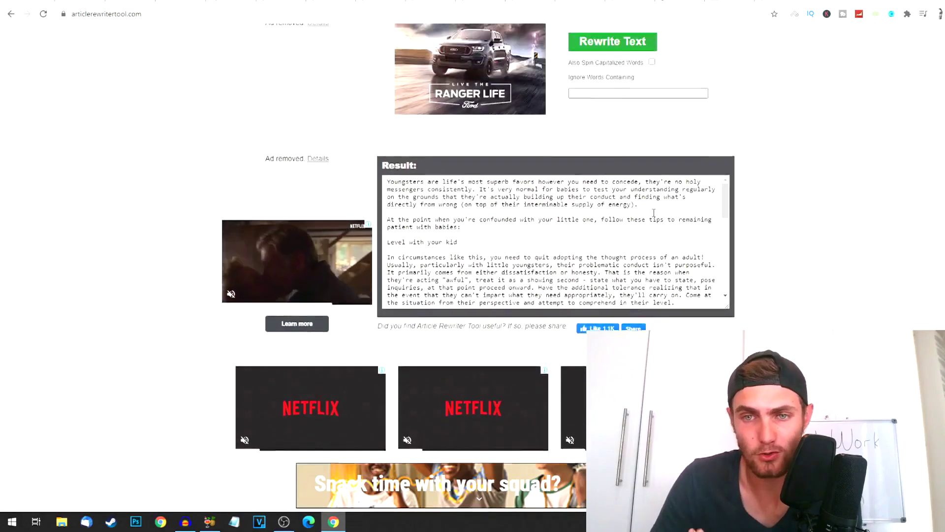
pyautogui.scroll(2, 654, 291)
pyautogui.scroll(-1, 660, 288)
pyautogui.scroll(2, 687, 295)
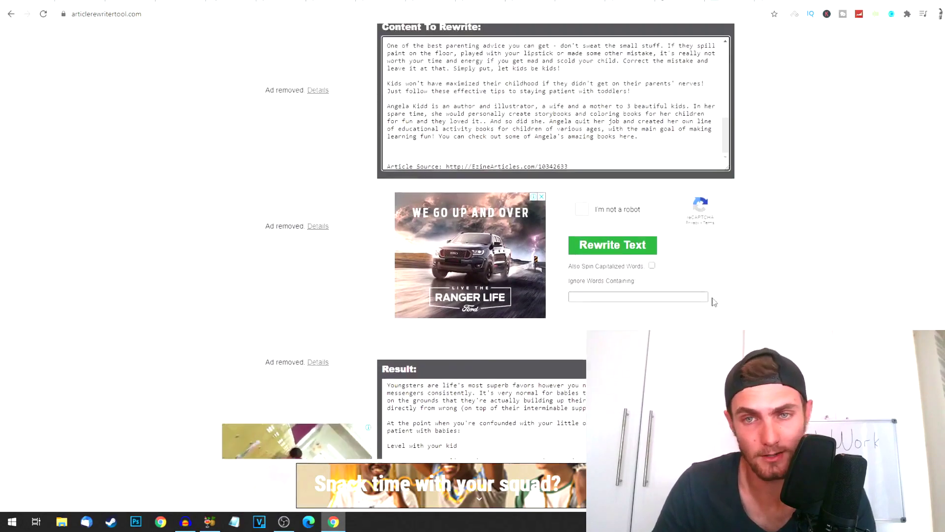
pyautogui.scroll(1, 713, 300)
pyautogui.moveTo(730, 220); pyautogui.dragTo(720, 112)
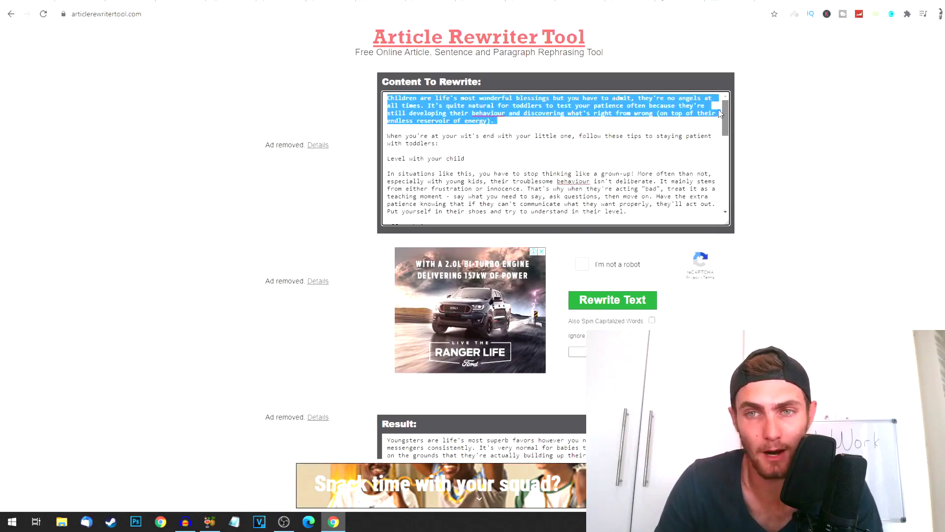
pyautogui.click(692, 181)
pyautogui.scroll(-3, 692, 181)
pyautogui.scroll(-3, 665, 173)
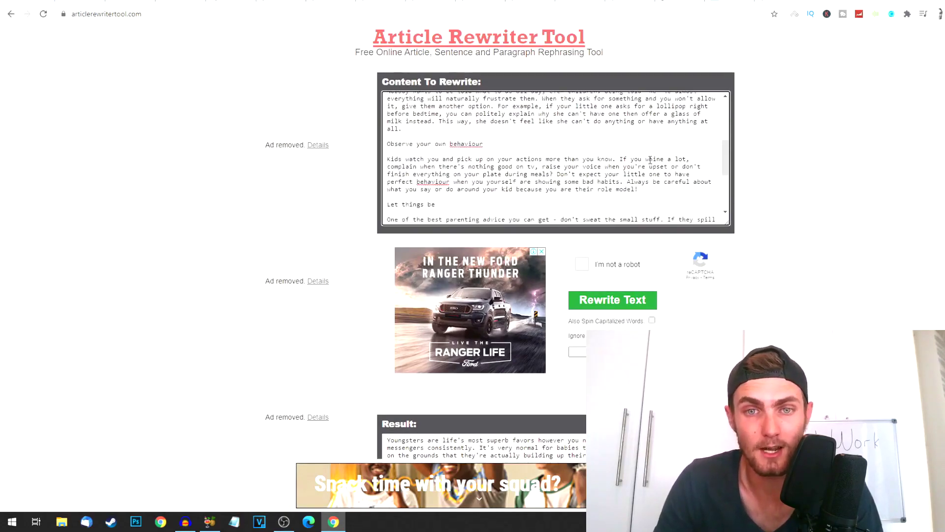
pyautogui.scroll(-3, 603, 159)
pyautogui.scroll(5, 602, 158)
pyautogui.scroll(-2, 760, 252)
pyautogui.scroll(-1, 760, 252)
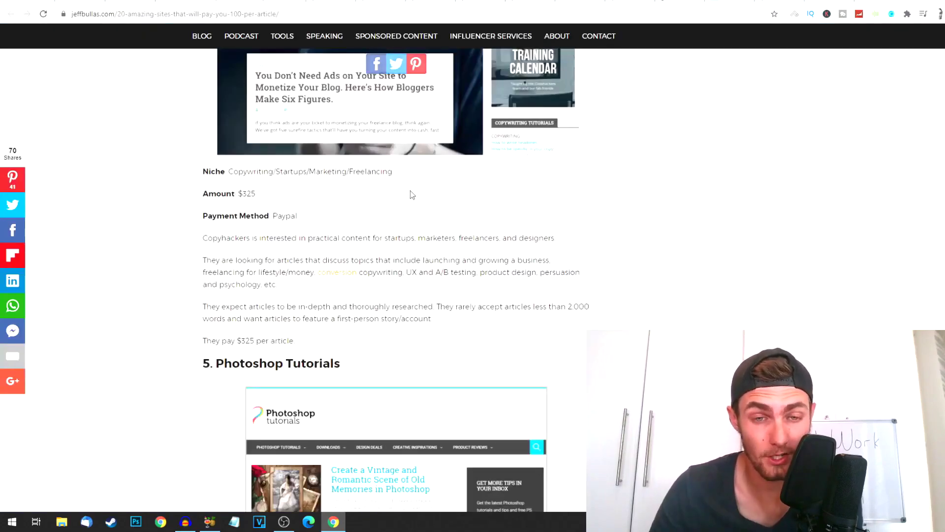
pyautogui.scroll(-3, 391, 214)
pyautogui.moveTo(396, 443)
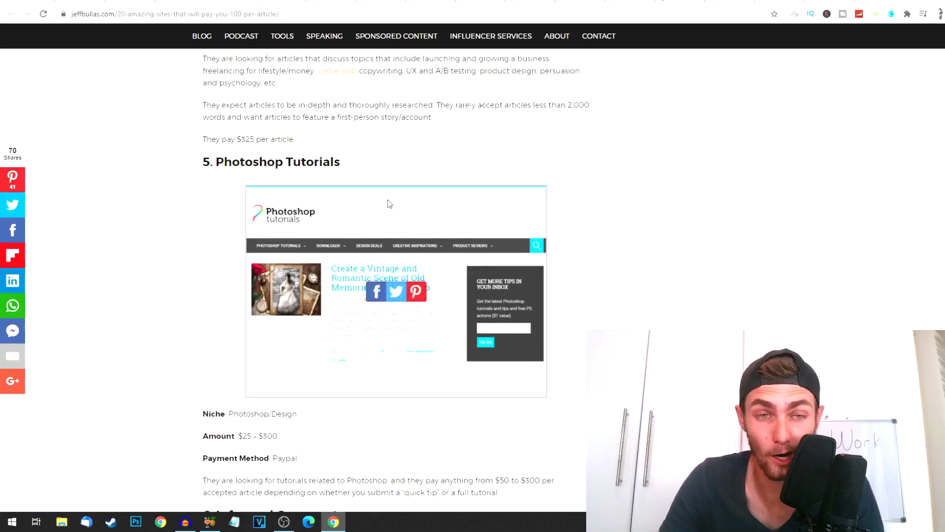
pyautogui.scroll(-2, 396, 209)
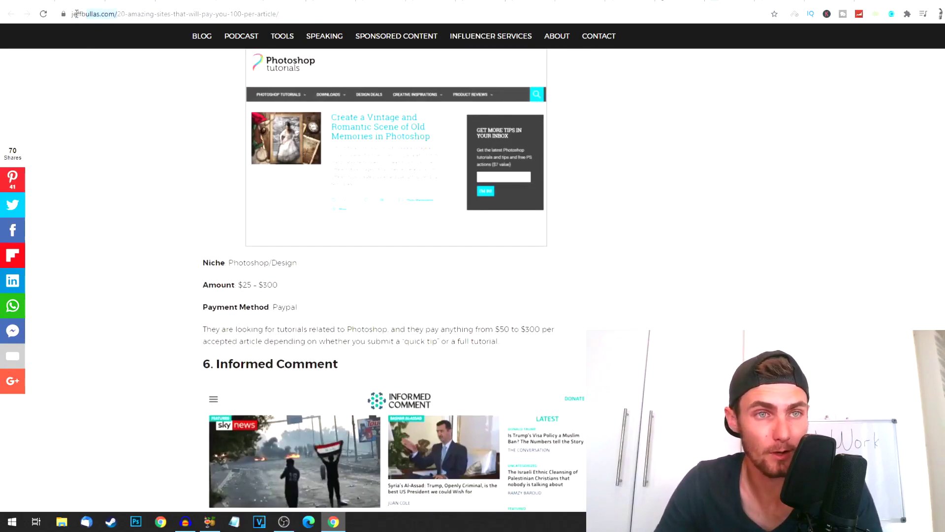
pyautogui.moveTo(338, 13); pyautogui.dragTo(123, 10)
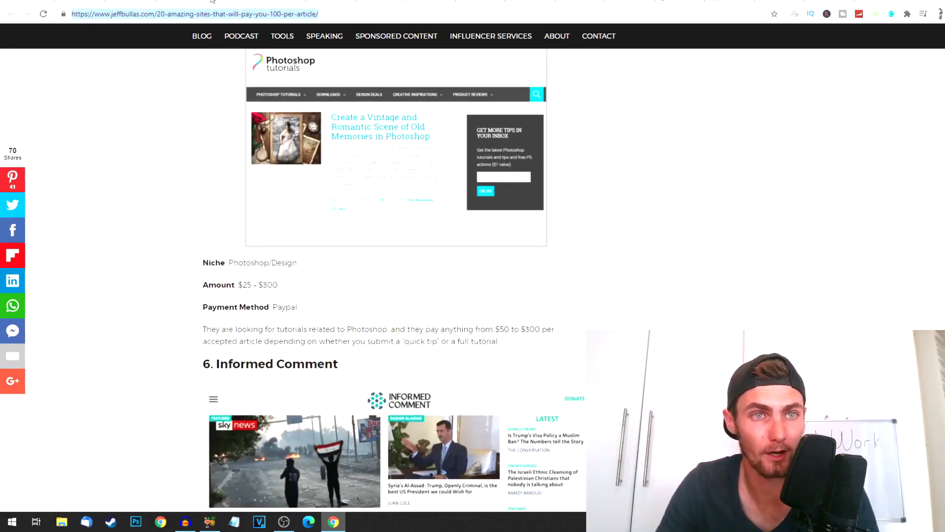
pyautogui.hotkey('alt', 'Left')
pyautogui.moveTo(283, 41); pyautogui.dragTo(76, 49)
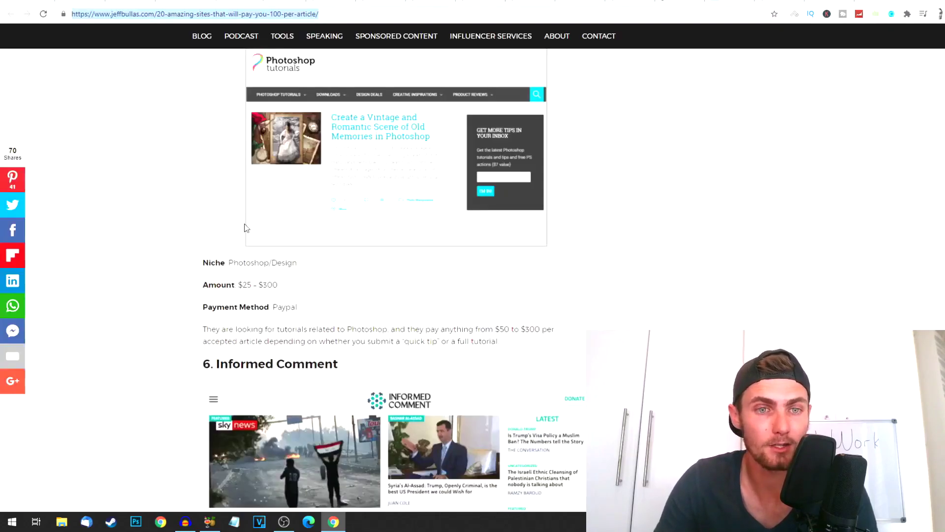
pyautogui.scroll(-4, 331, 226)
pyautogui.scroll(-2, 331, 226)
pyautogui.scroll(-5, 331, 226)
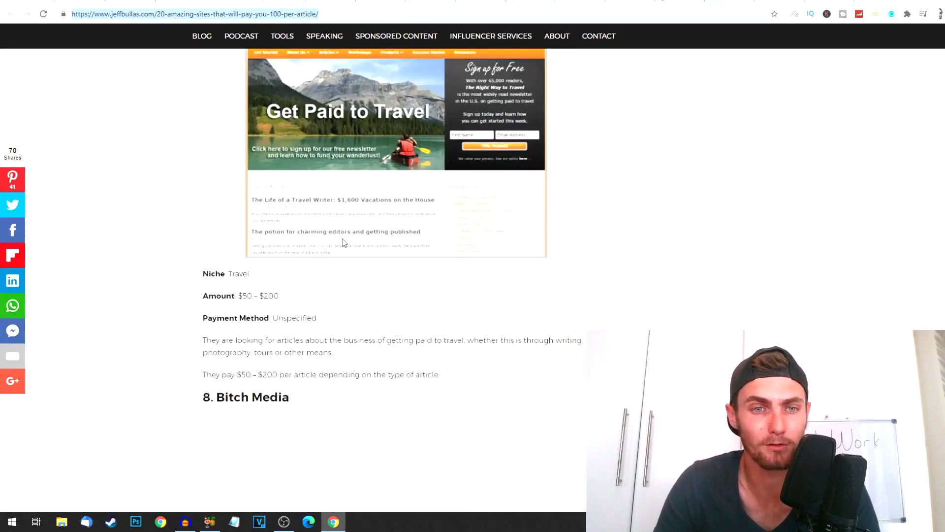
pyautogui.scroll(-3, 343, 237)
pyautogui.scroll(-5, 350, 230)
pyautogui.scroll(-5, 361, 226)
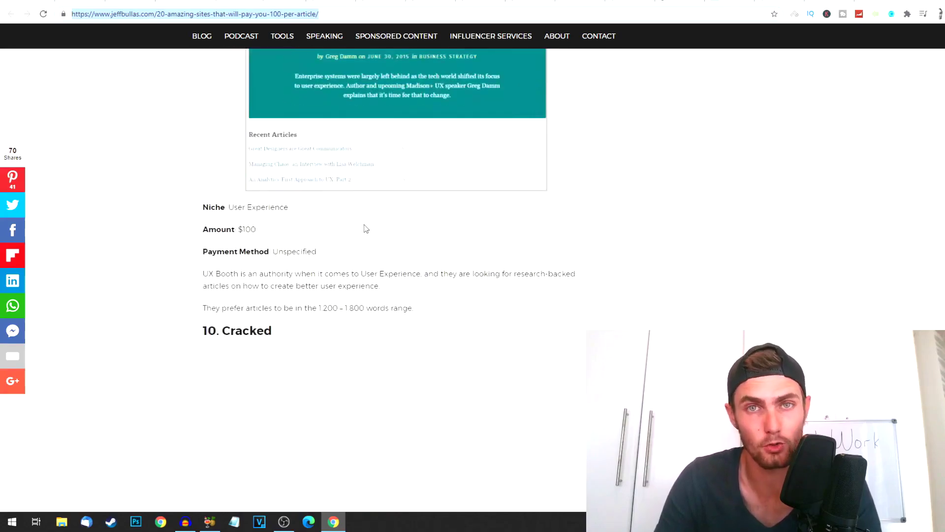
pyautogui.scroll(-2, 363, 226)
pyautogui.scroll(-1, 364, 226)
pyautogui.scroll(-2, 557, 266)
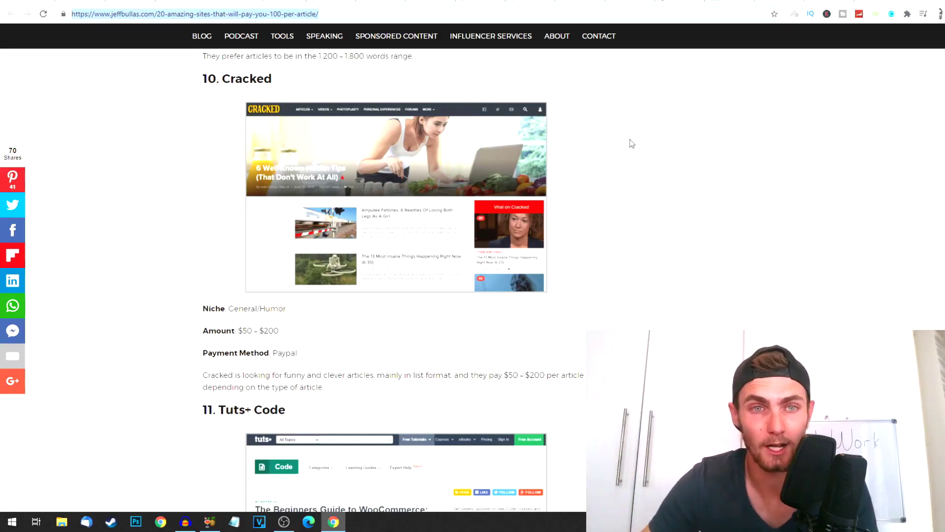
pyautogui.scroll(3, 581, 131)
pyautogui.scroll(-4, 317, 285)
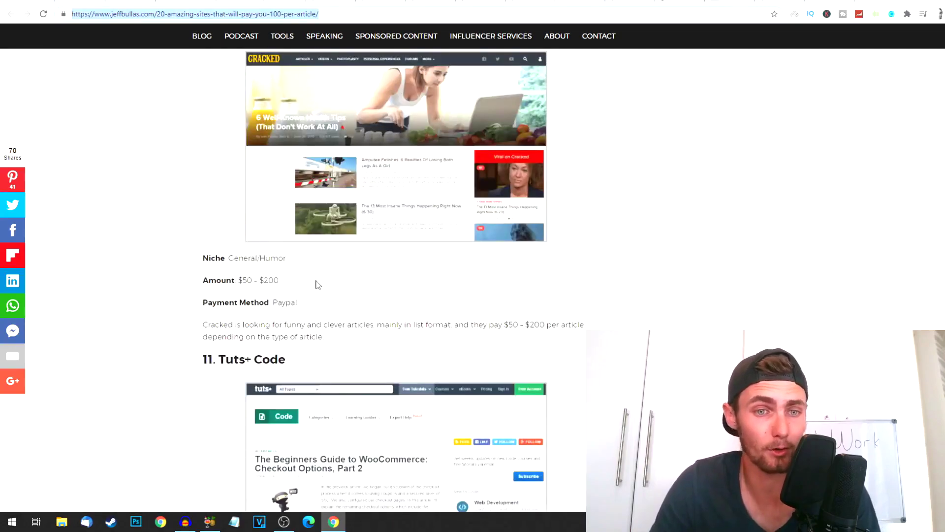
pyautogui.scroll(-4, 304, 259)
pyautogui.scroll(-3, 289, 237)
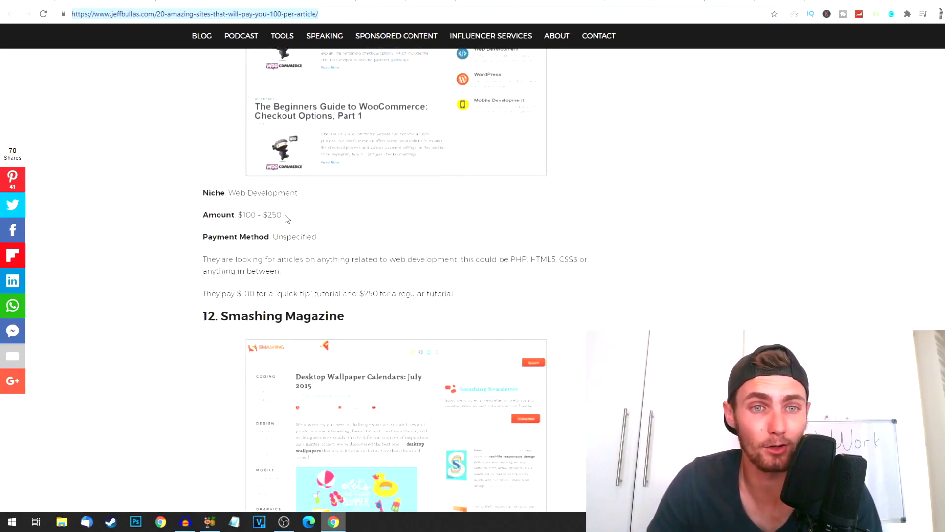
pyautogui.scroll(-2, 287, 219)
pyautogui.scroll(-3, 294, 271)
pyautogui.scroll(-5, 302, 297)
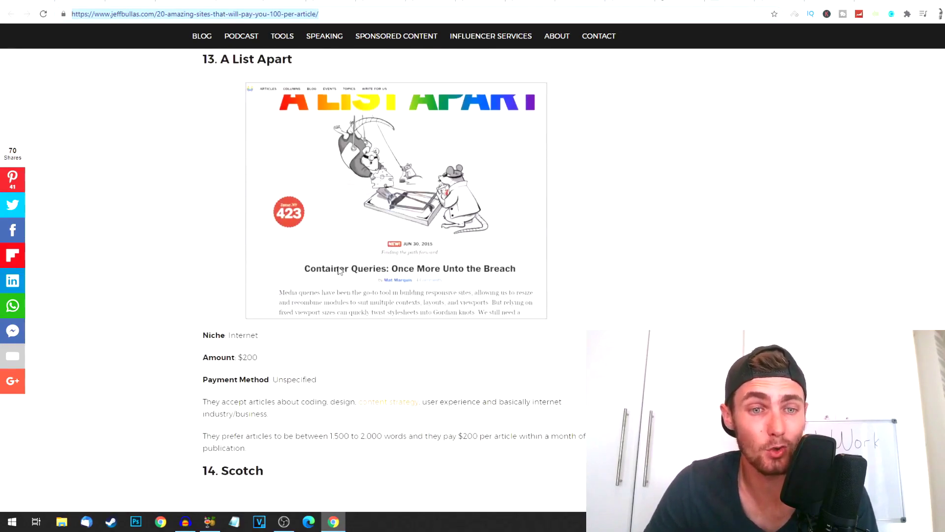
pyautogui.scroll(-2, 310, 269)
pyautogui.scroll(-4, 273, 266)
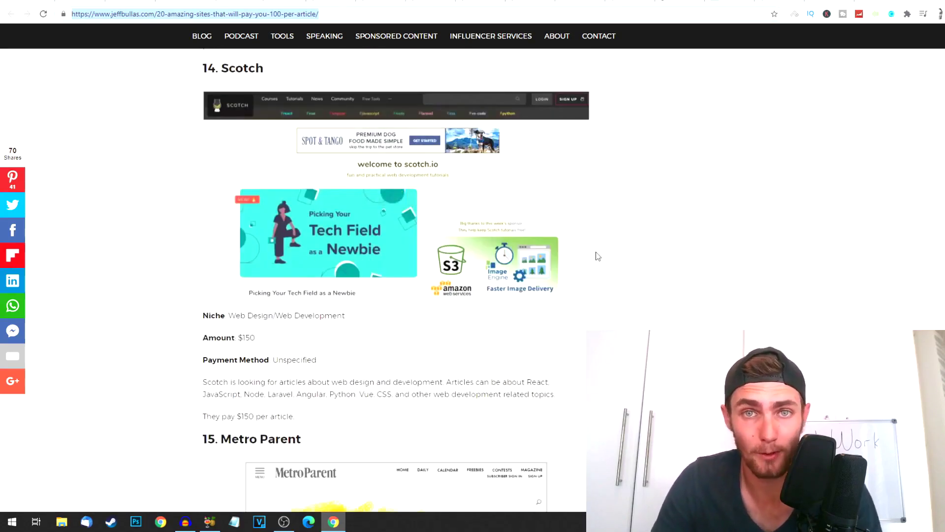
pyautogui.scroll(-5, 547, 233)
pyautogui.scroll(-2, 501, 207)
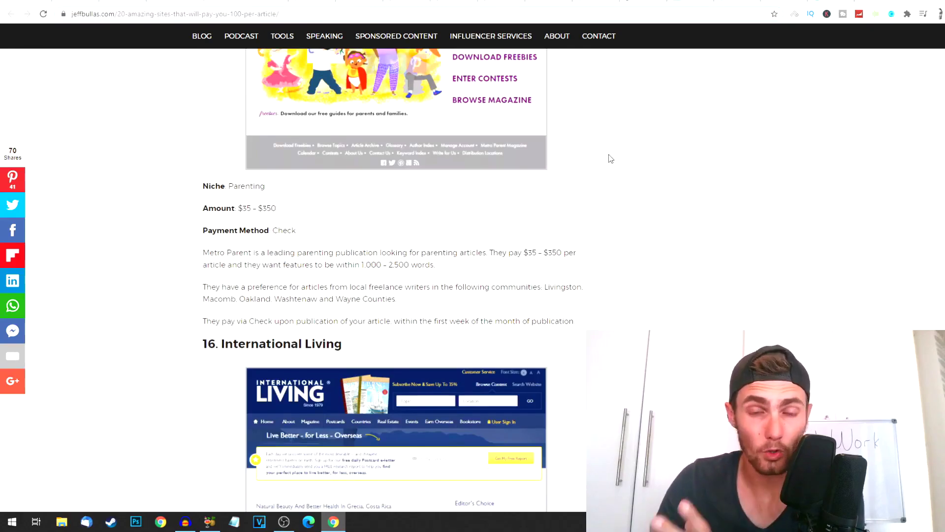
pyautogui.scroll(4, 665, 152)
pyautogui.scroll(3, 669, 153)
pyautogui.scroll(2, 669, 153)
pyautogui.scroll(3, 642, 150)
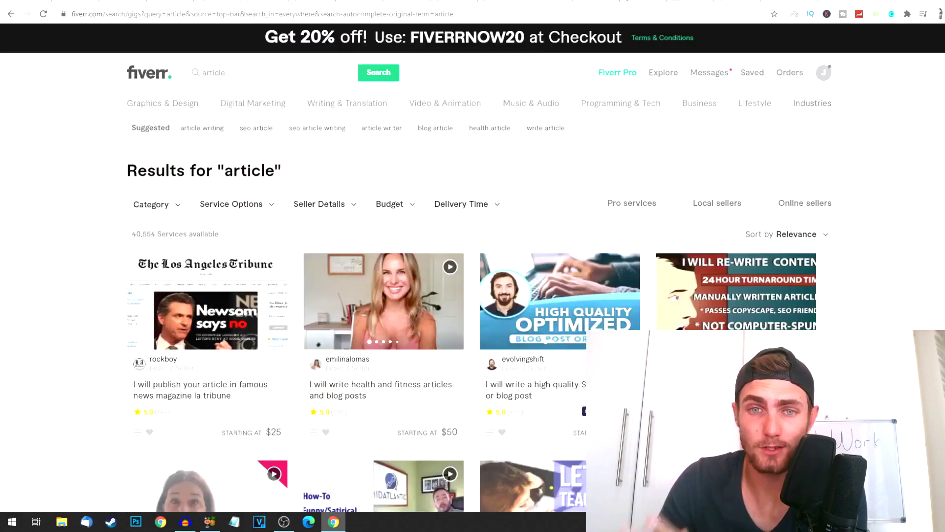
pyautogui.scroll(-2, 558, 207)
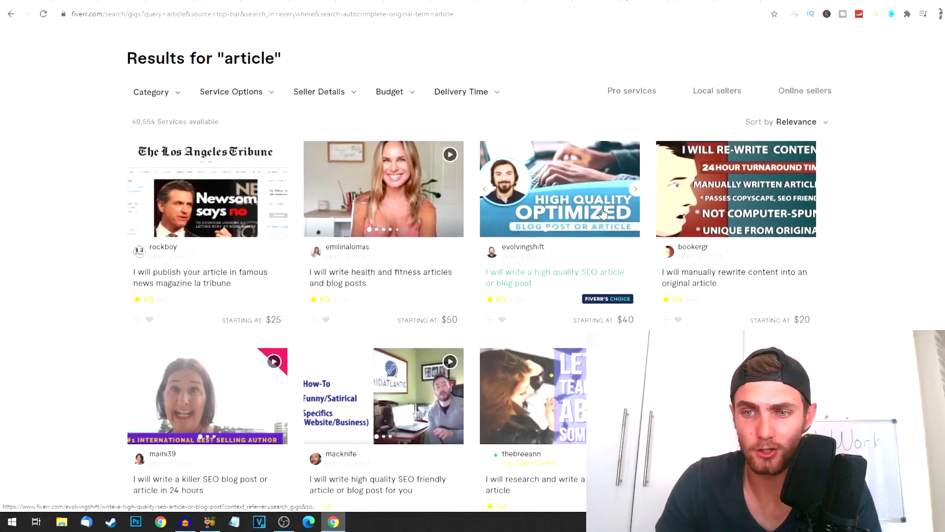
pyautogui.scroll(-2, 748, 220)
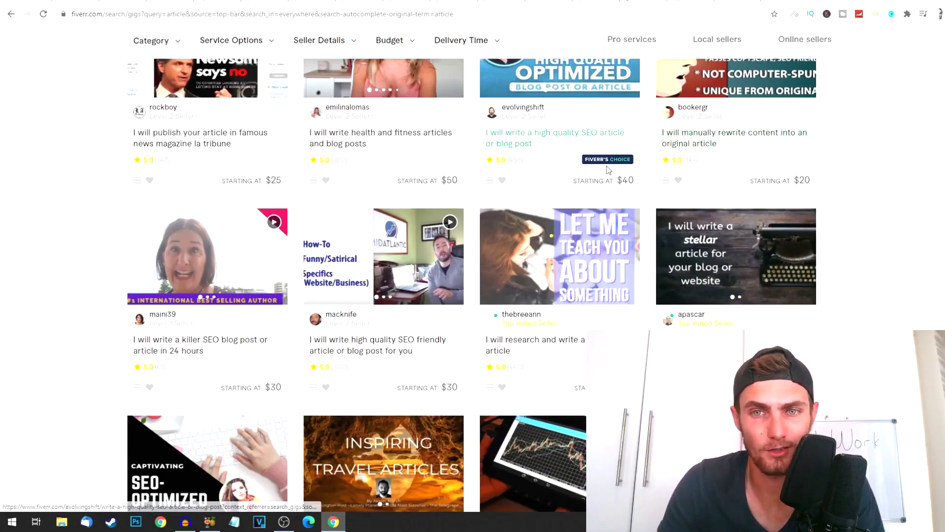
pyautogui.scroll(2, 868, 192)
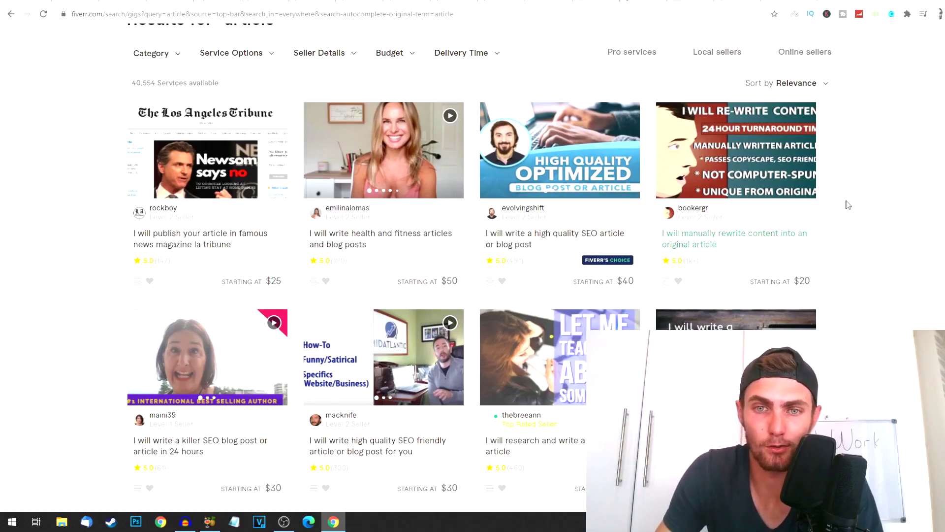
pyautogui.click(543, 199)
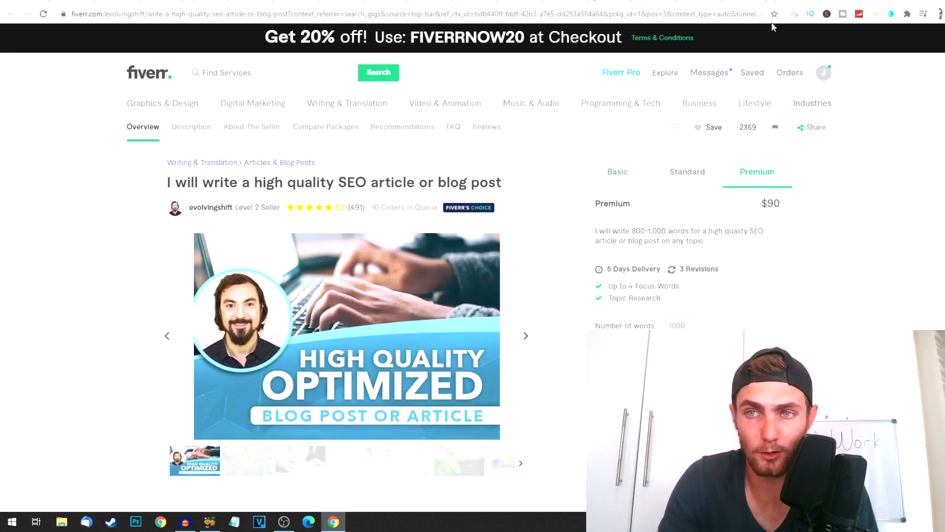
pyautogui.hotkey('alt', 'Left')
pyautogui.scroll(-3, 520, 164)
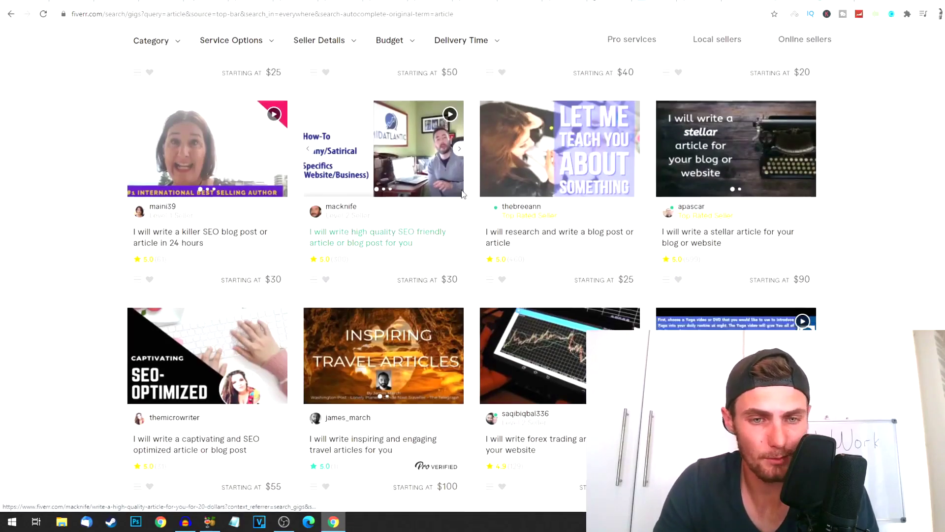
pyautogui.scroll(-3, 519, 164)
pyautogui.scroll(-3, 518, 177)
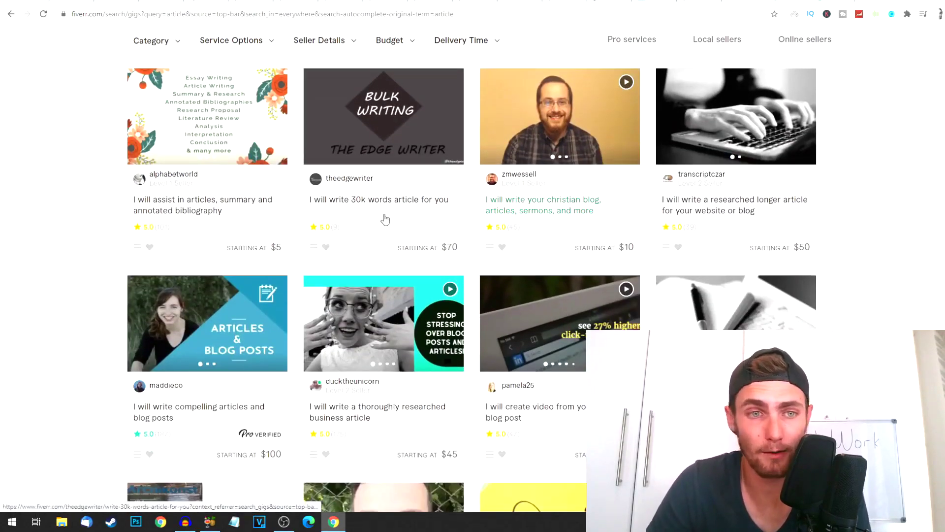
pyautogui.click(198, 211)
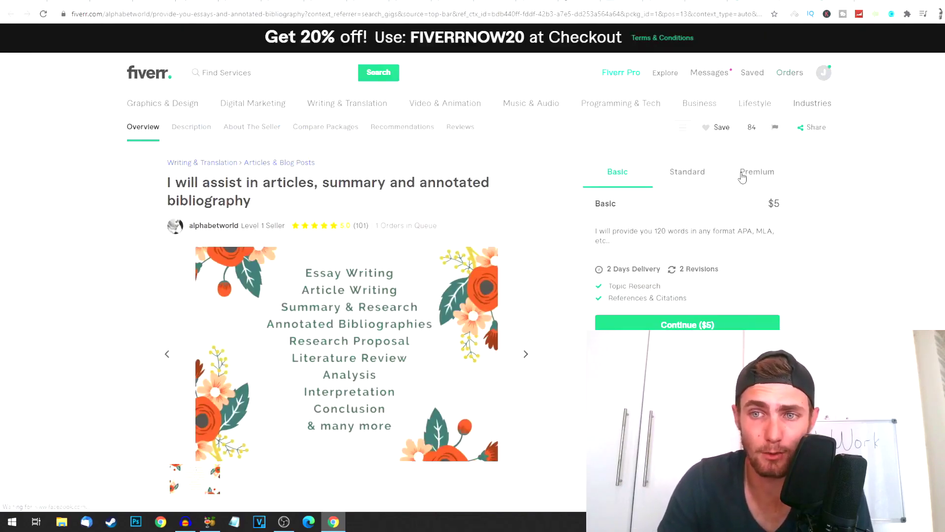
pyautogui.click(742, 175)
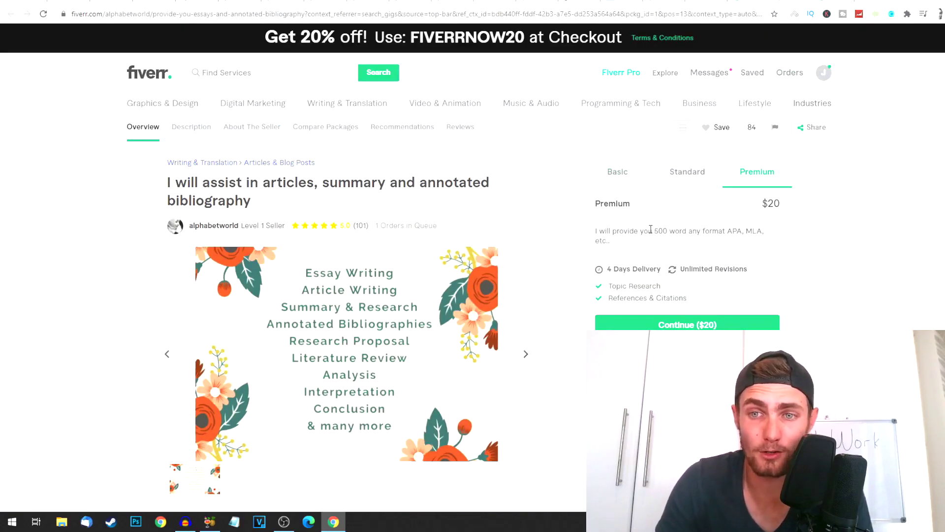
pyautogui.scroll(-1, 518, 274)
pyautogui.scroll(-2, 375, 296)
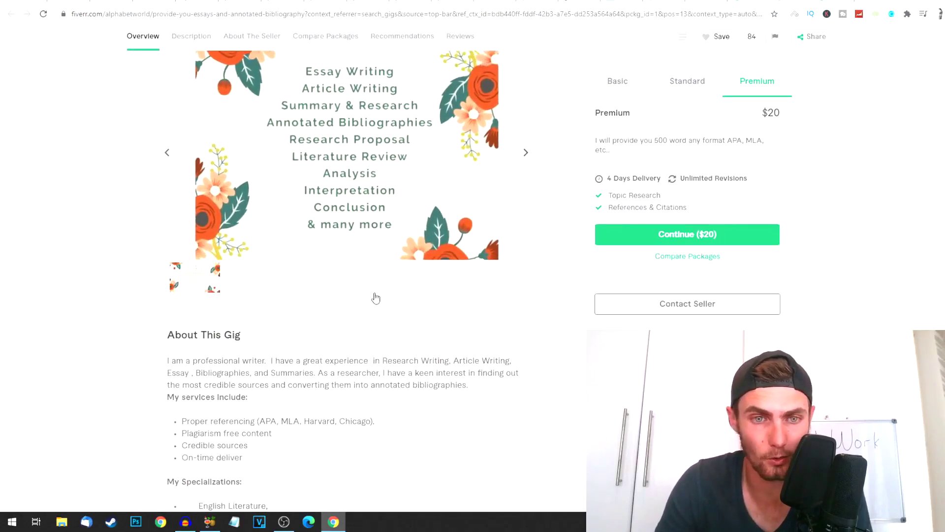
pyautogui.scroll(1, 399, 222)
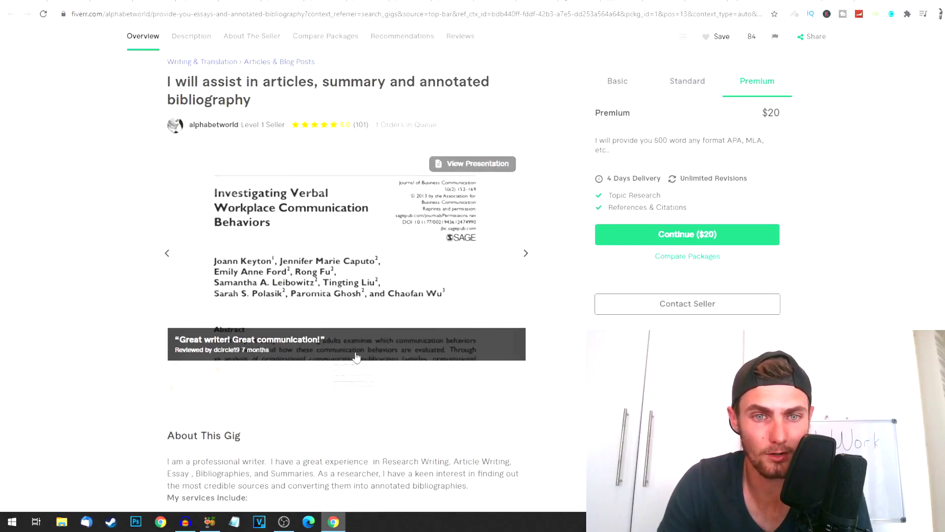
pyautogui.click(527, 253)
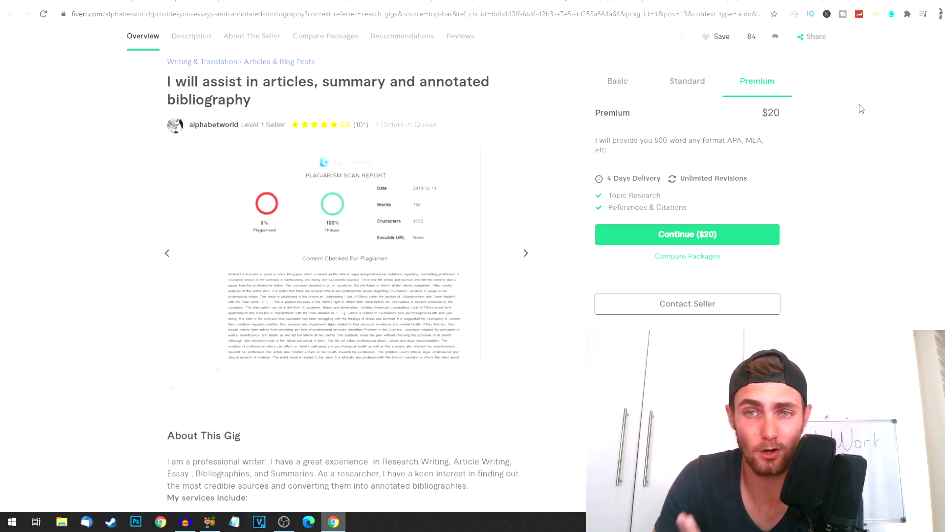
pyautogui.hotkey('alt', 'Left')
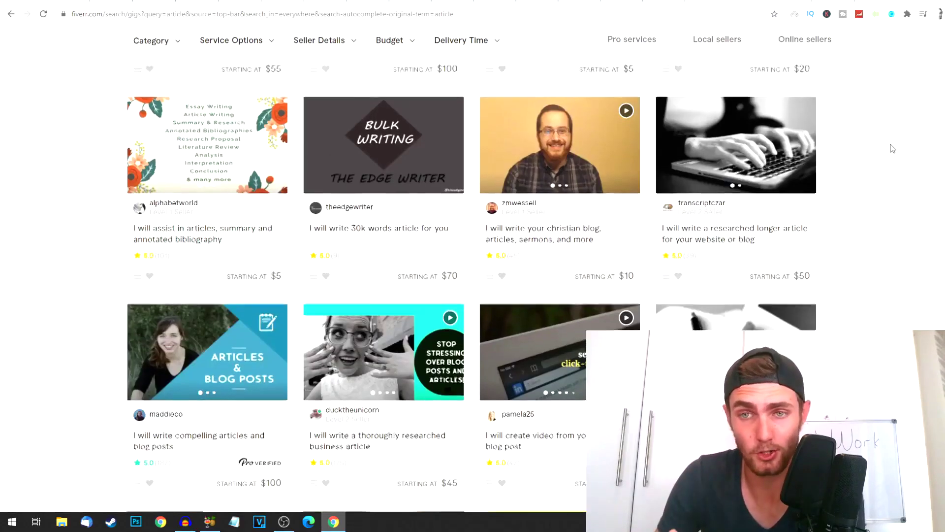
pyautogui.scroll(5, 892, 148)
pyautogui.scroll(4, 897, 170)
pyautogui.scroll(4, 905, 192)
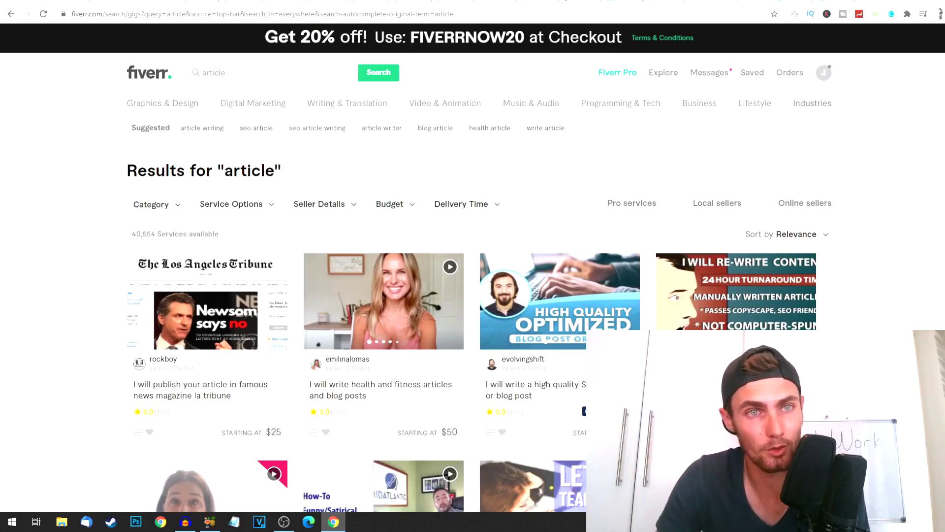
pyautogui.scroll(-4, 370, 226)
pyautogui.scroll(-5, 370, 226)
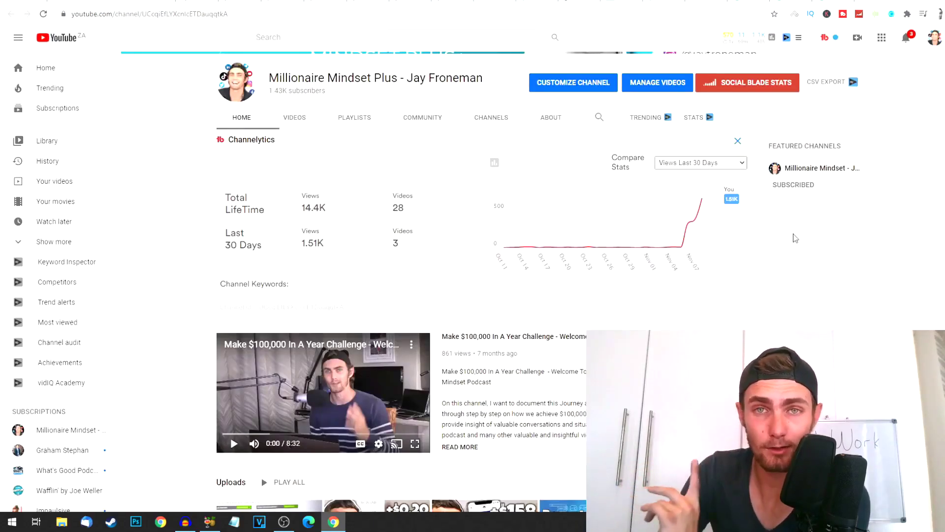
pyautogui.scroll(-2, 608, 271)
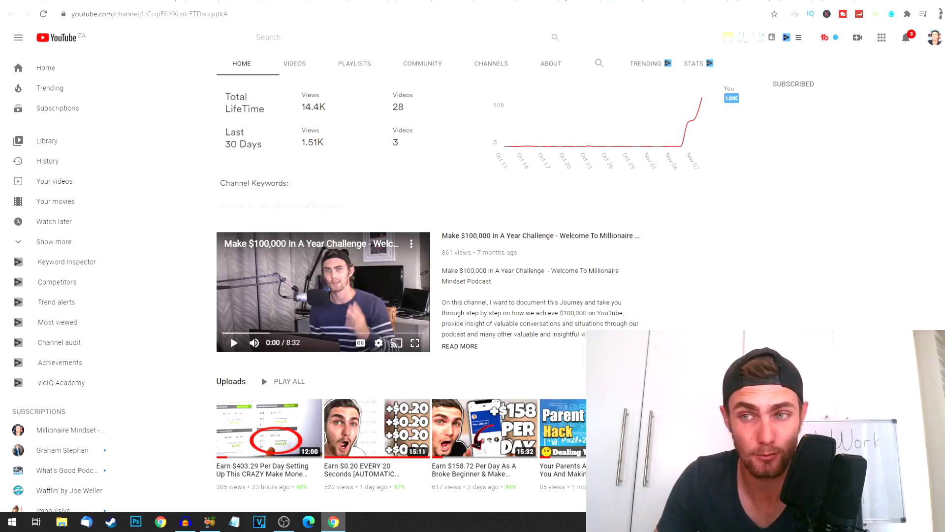
pyautogui.scroll(3, 827, 57)
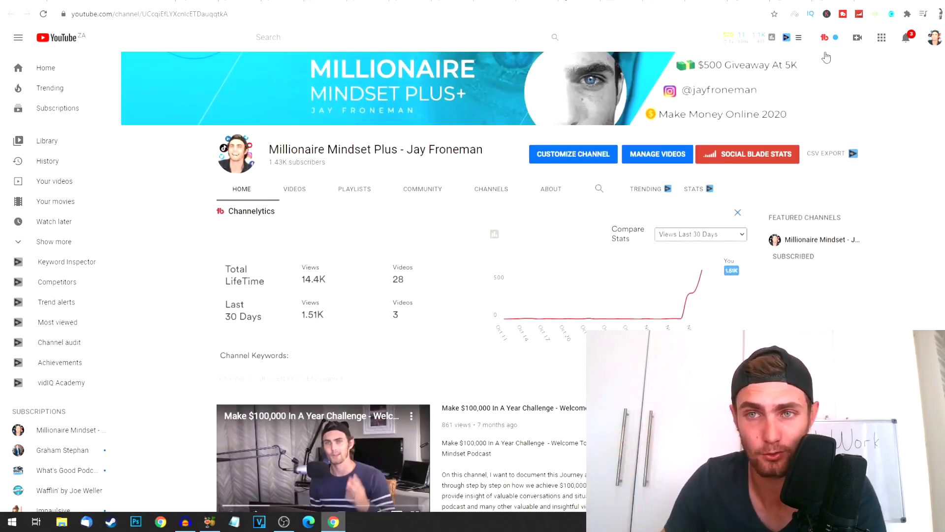